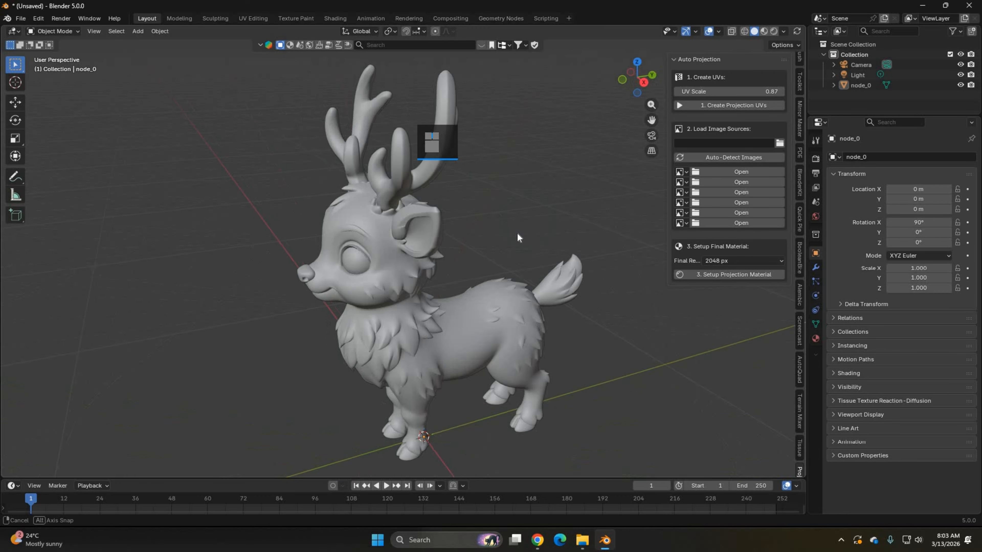
Select the grey deer model in the viewport.
{"action": "scroll", "coordinate": [582, 400], "scroll_direction": "down", "scroll_amount": 2}
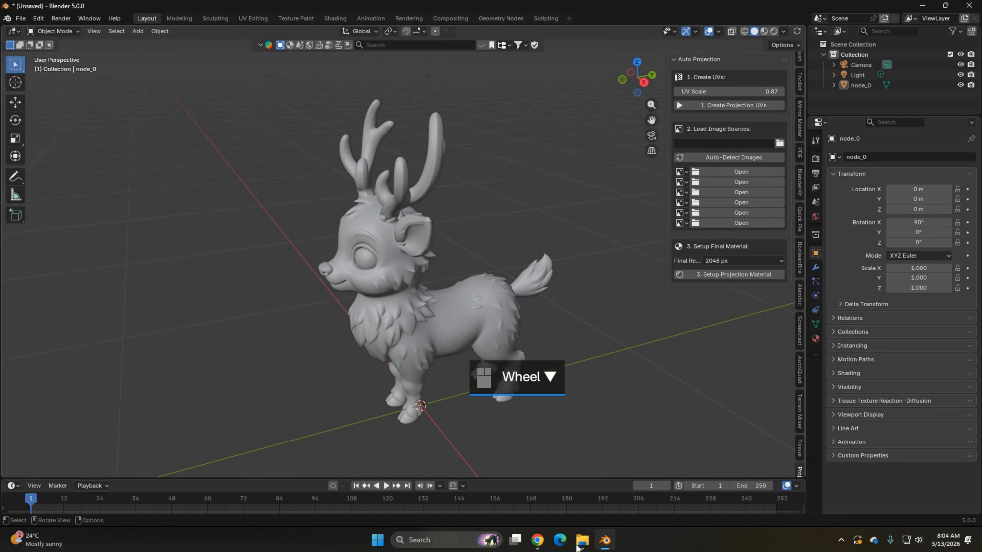
{"action": "left_click", "coordinate": [435, 305]}
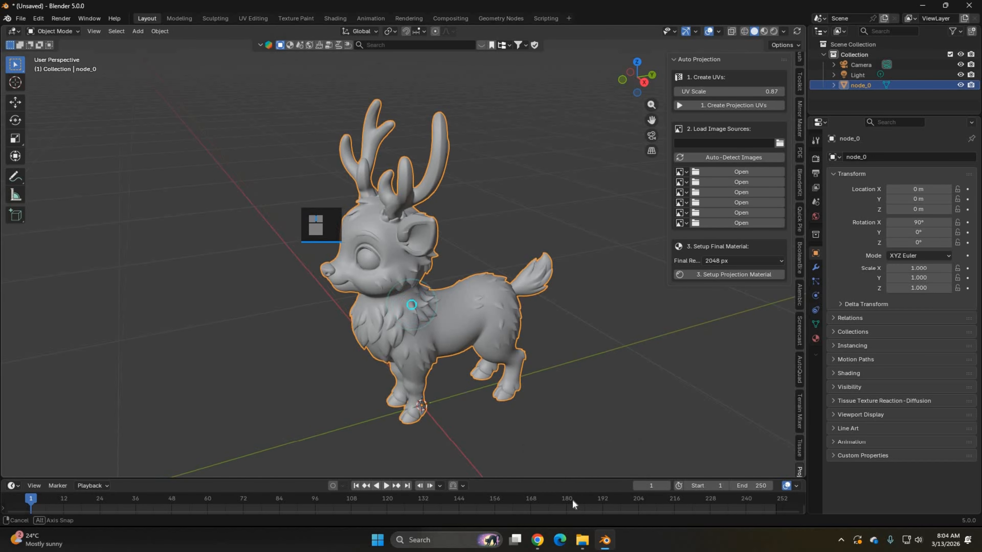
{"action": "middle_click_drag", "start_coordinate": [435, 306], "coordinate": [453, 310]}
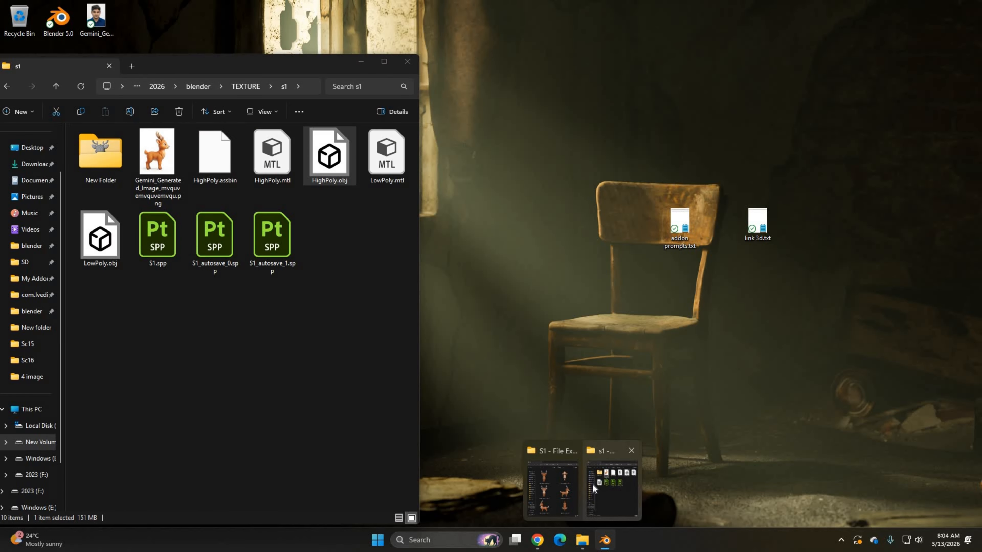
Examine the six grey deer view renders in the s1 New Folder and the coloured versions in the 3d models S1 folder.
{"action": "left_click", "coordinate": [612, 490]}
{"action": "key", "text": "Return"}
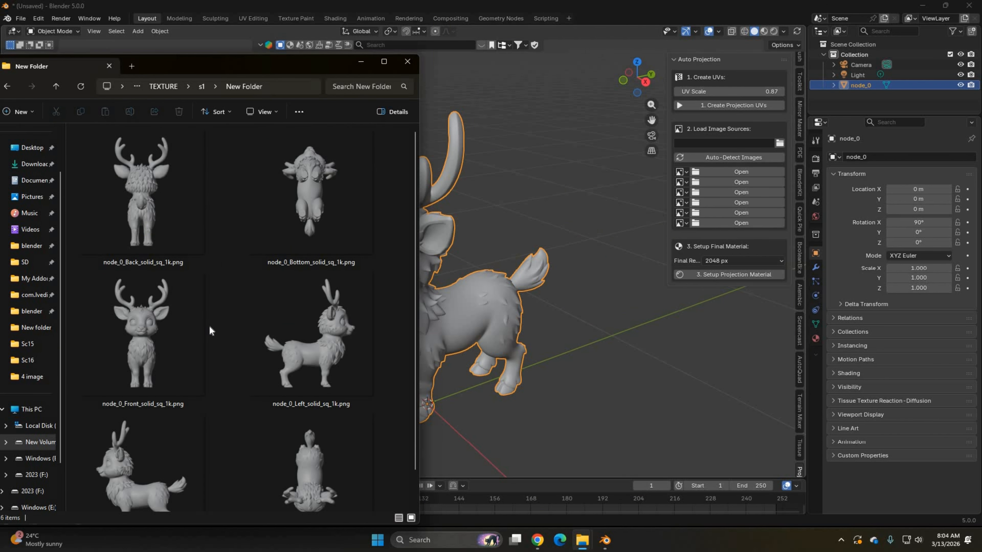
{"action": "scroll", "coordinate": [209, 325], "scroll_direction": "down", "scroll_amount": 1}
{"action": "scroll", "coordinate": [210, 328], "scroll_direction": "up", "scroll_amount": 1}
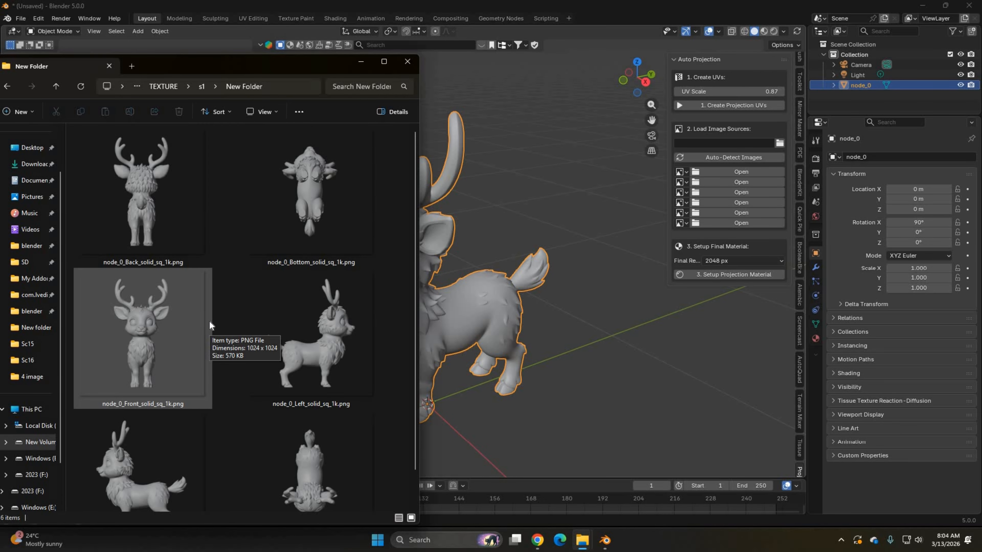
{"action": "scroll", "coordinate": [263, 329], "scroll_direction": "down", "scroll_amount": 1}
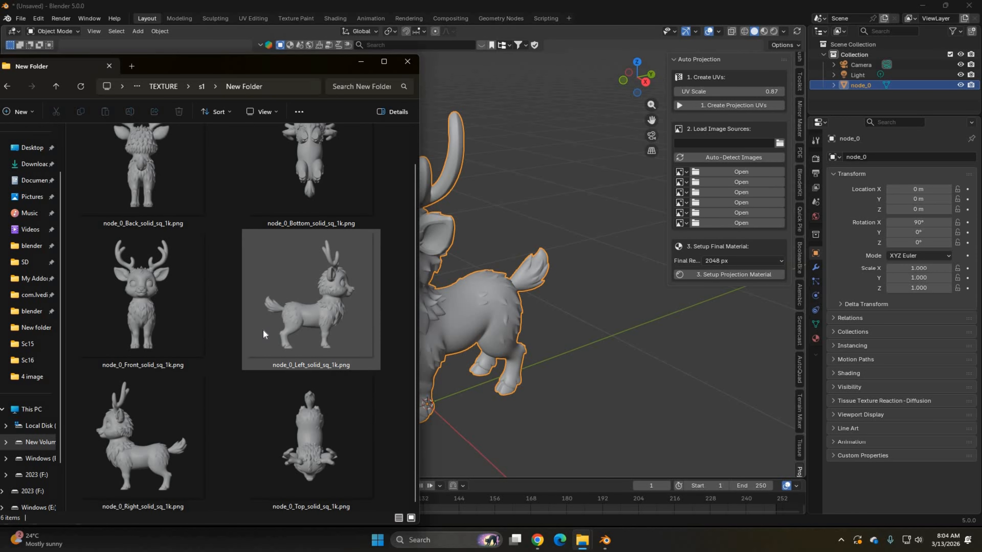
{"action": "scroll", "coordinate": [263, 329], "scroll_direction": "up", "scroll_amount": 1}
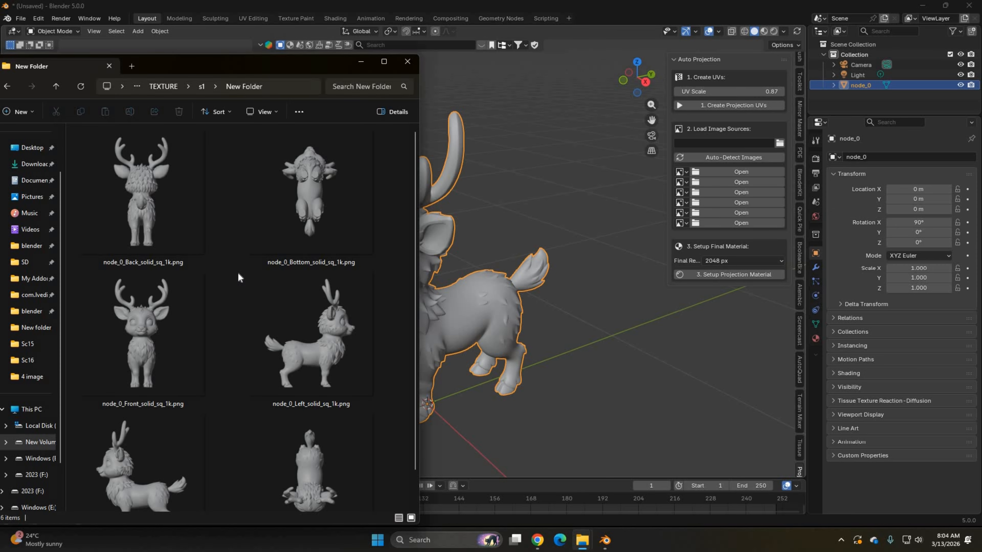
{"action": "scroll", "coordinate": [238, 272], "scroll_direction": "down", "scroll_amount": 1}
{"action": "scroll", "coordinate": [239, 216], "scroll_direction": "up", "scroll_amount": 1}
{"action": "scroll", "coordinate": [230, 414], "scroll_direction": "down", "scroll_amount": 1}
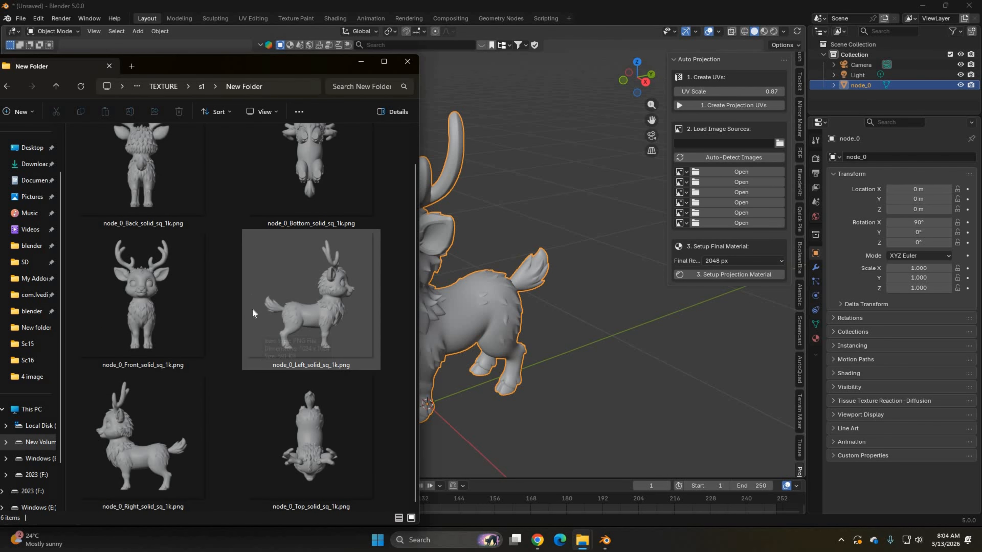
{"action": "scroll", "coordinate": [247, 290], "scroll_direction": "up", "scroll_amount": 1}
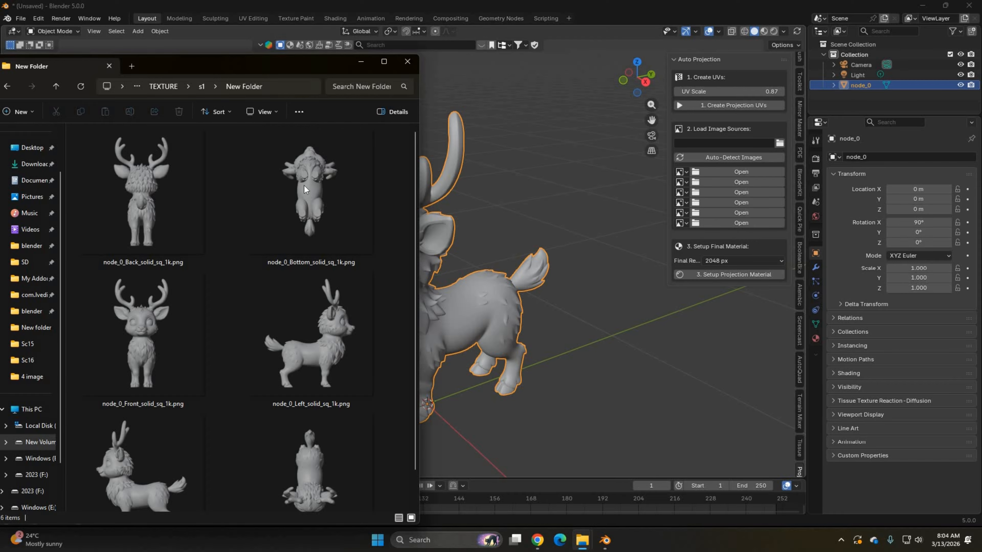
{"action": "scroll", "coordinate": [336, 329], "scroll_direction": "down", "scroll_amount": 1}
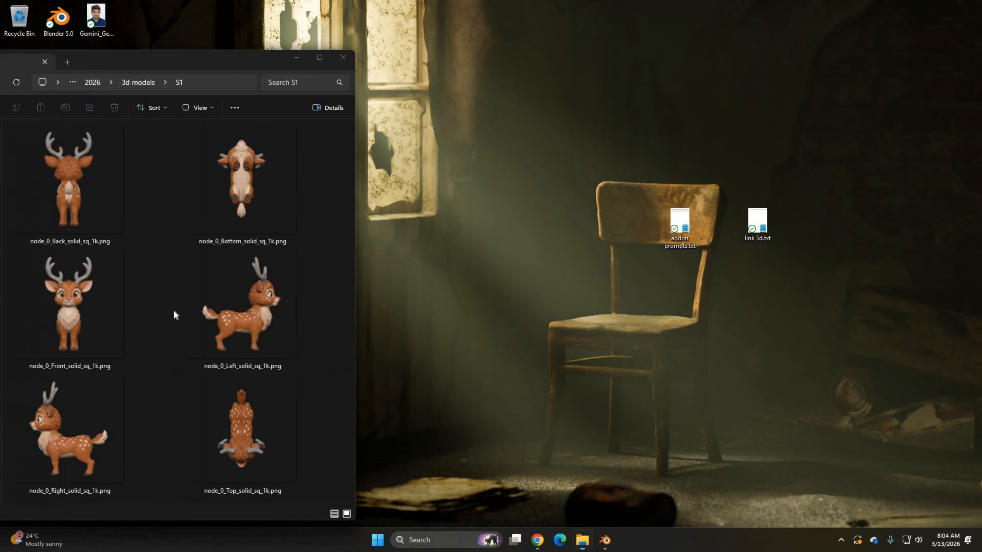
{"action": "left_click", "coordinate": [613, 507]}
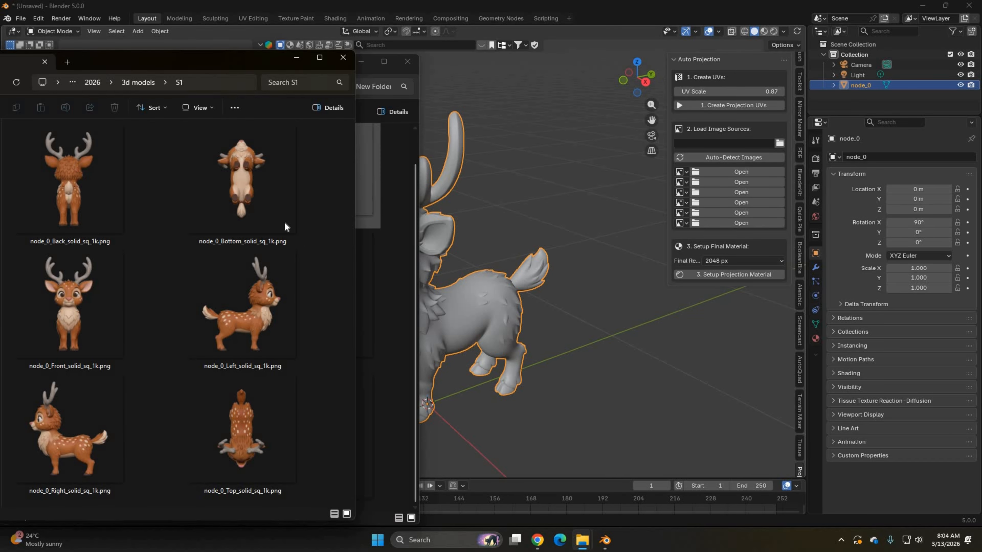
Switch back to Blender, select the deer and view its existing UV layout in the UV Editing workspace.
{"action": "left_click", "coordinate": [517, 218]}
{"action": "middle_click_drag", "start_coordinate": [514, 304], "coordinate": [399, 303]}
{"action": "left_click", "coordinate": [416, 263]}
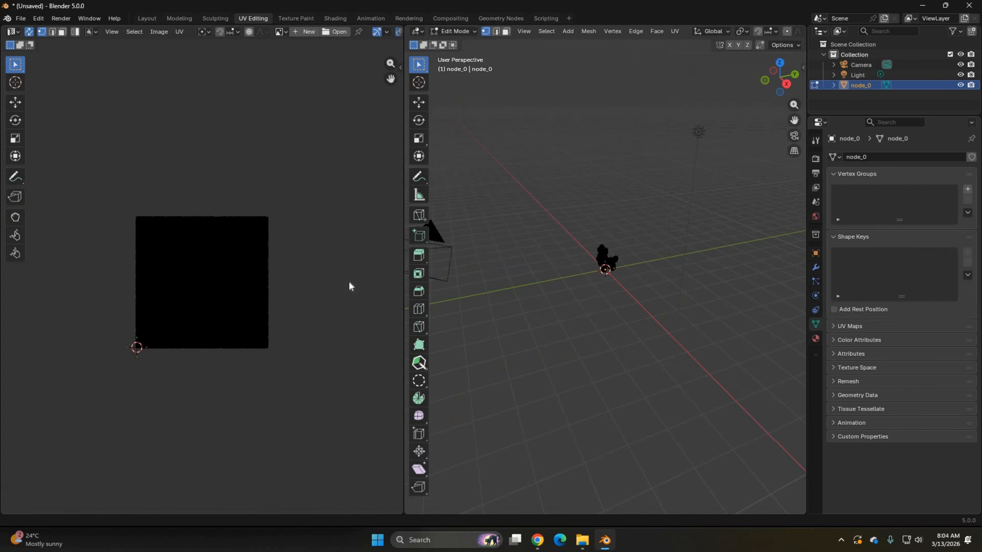
{"action": "scroll", "coordinate": [604, 235], "scroll_direction": "up", "scroll_amount": 5}
{"action": "scroll", "coordinate": [226, 271], "scroll_direction": "up", "scroll_amount": 4}
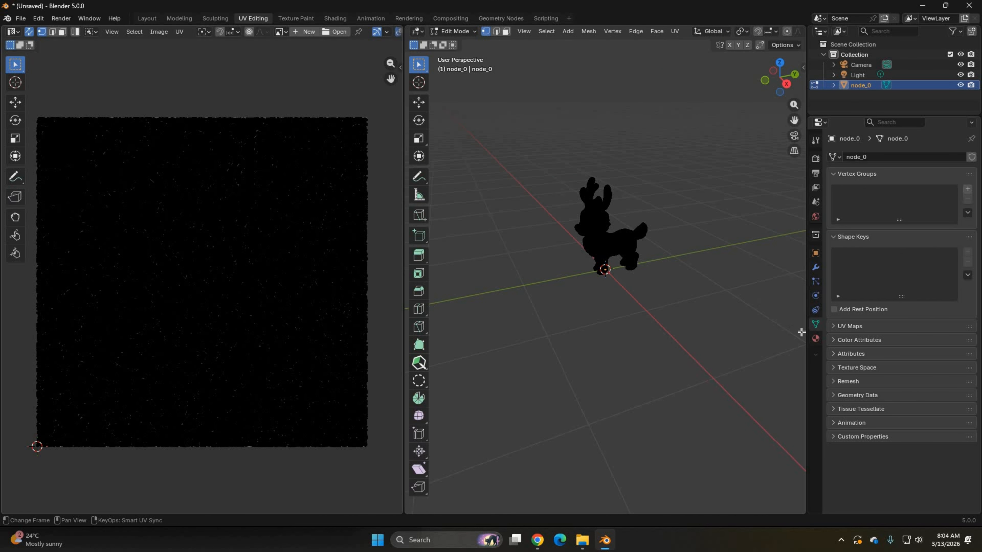
Rename the deer's existing UV map as "Main UV".
{"action": "left_click", "coordinate": [866, 326]}
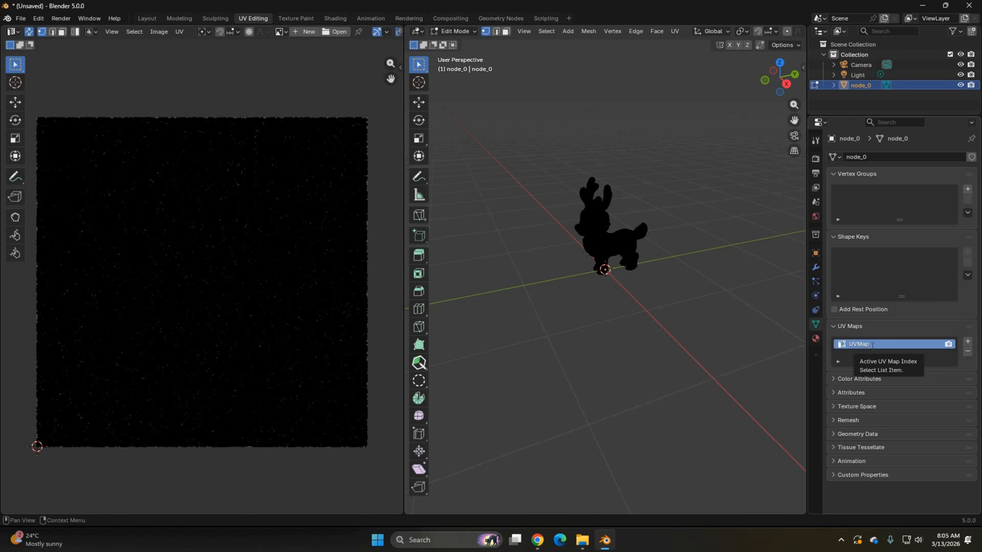
{"action": "double_click", "coordinate": [875, 345]}
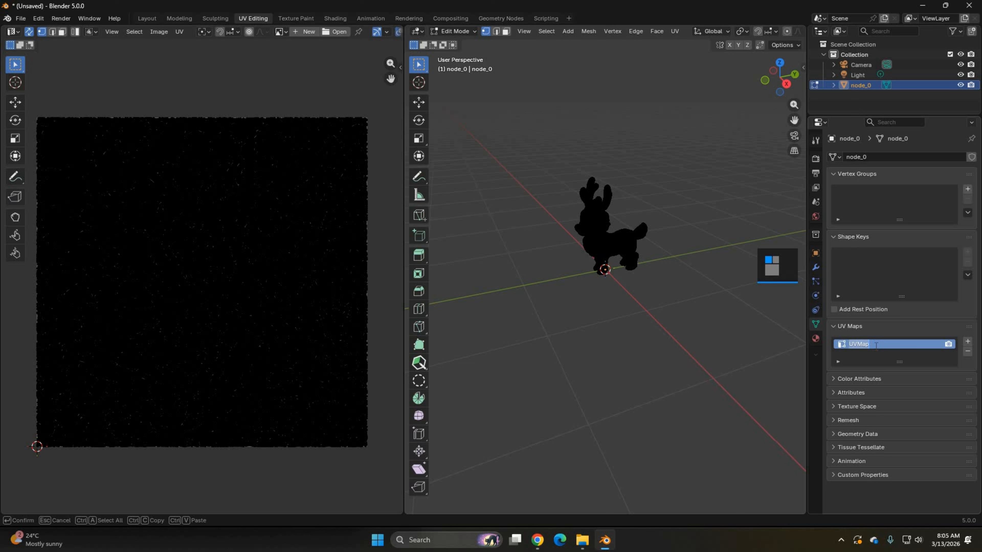
{"action": "type", "text": "Main UV"}
{"action": "key", "text": "Return"}
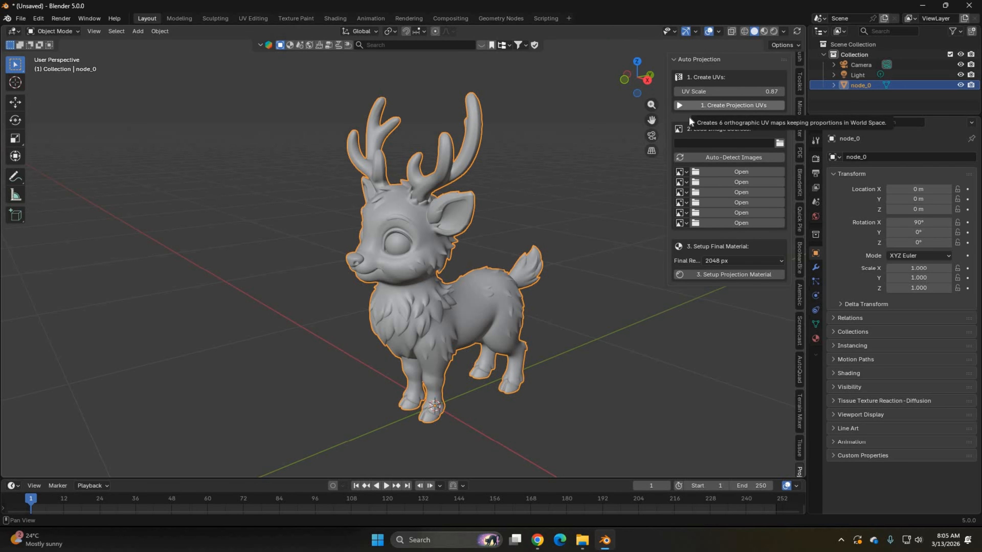
Return to the Layout workspace and show the deer's list of UV maps.
{"action": "left_click", "coordinate": [816, 324]}
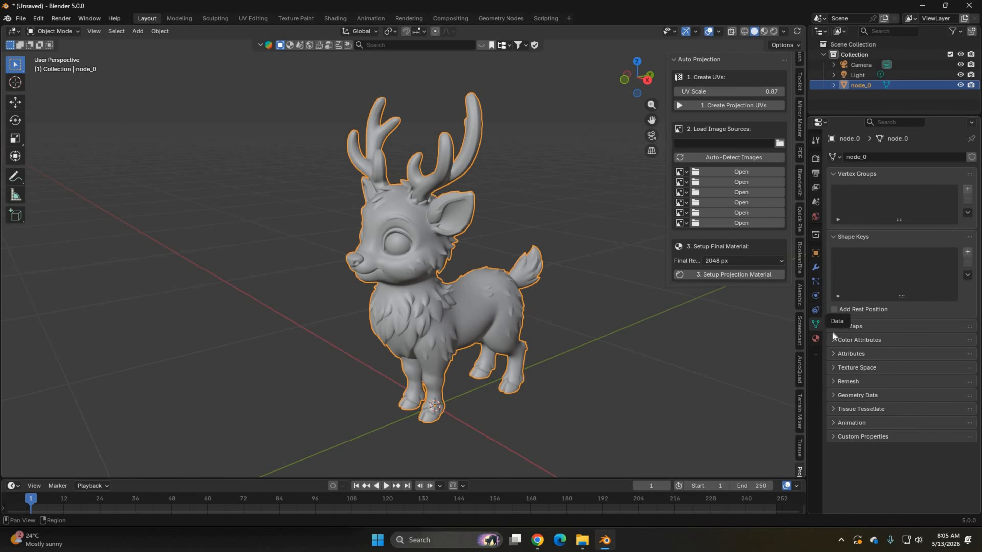
{"action": "left_click", "coordinate": [837, 326]}
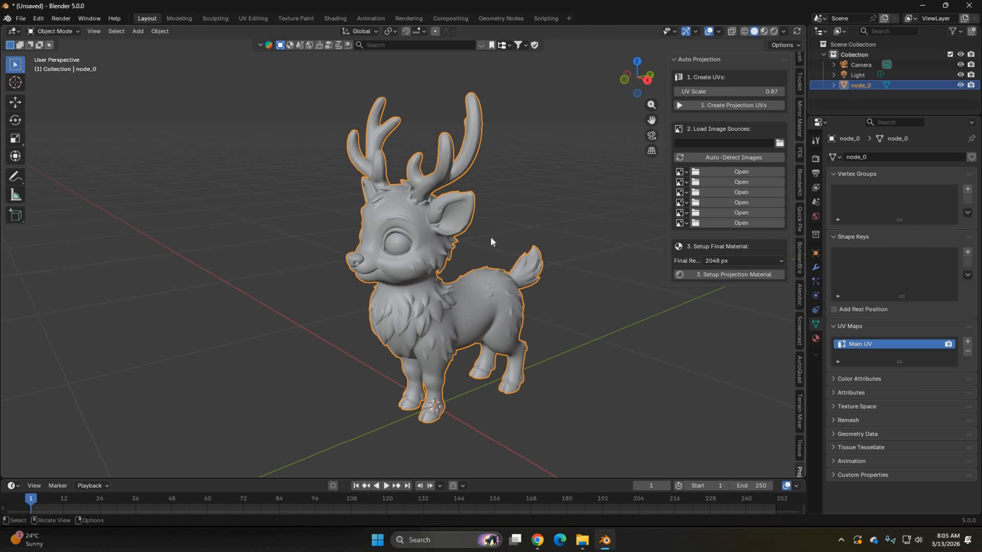
{"action": "scroll", "coordinate": [490, 236], "scroll_direction": "up", "scroll_amount": 2}
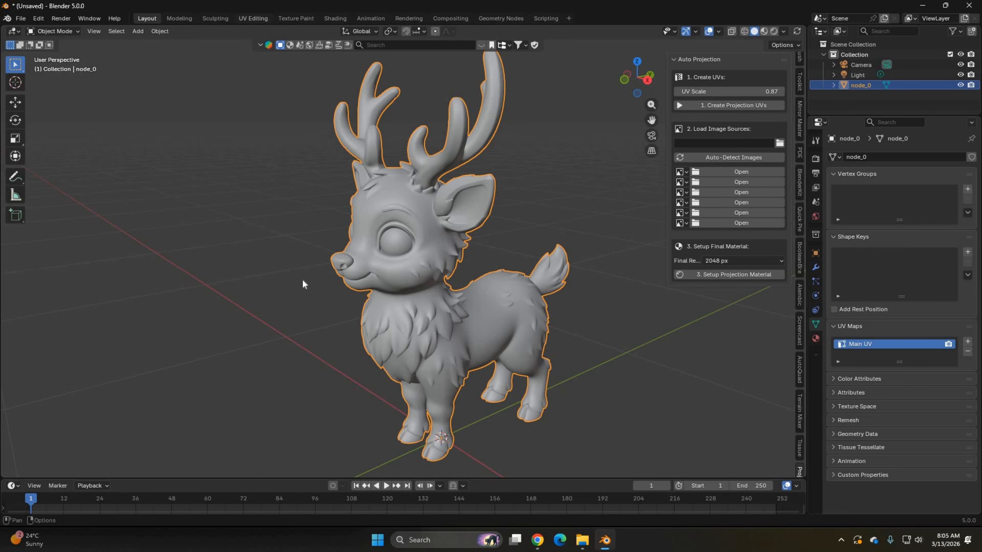
{"action": "left_click", "coordinate": [253, 19]}
{"action": "scroll", "coordinate": [285, 190], "scroll_direction": "down", "scroll_amount": 2}
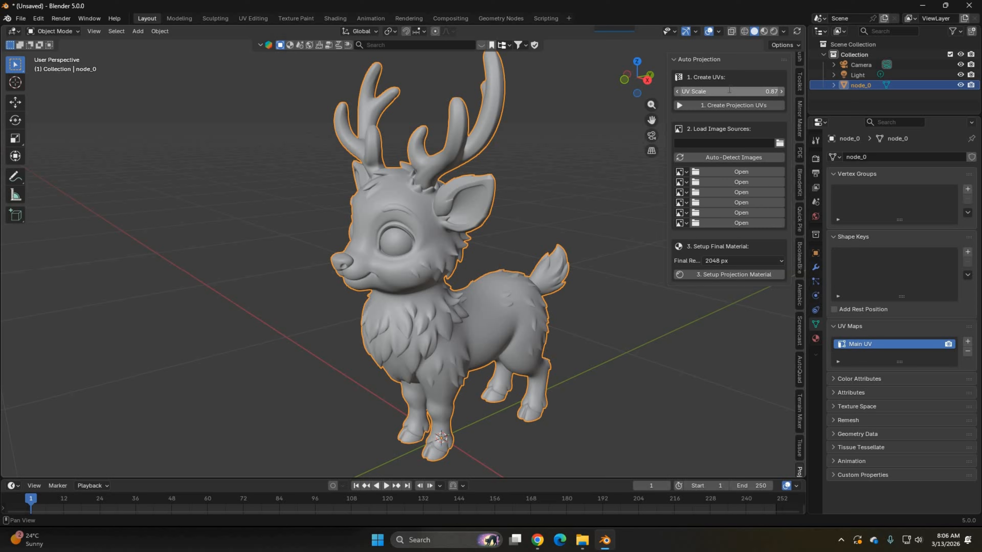
Set the Auto Projection UV scale to 1 and create the projection UVs for the deer.
{"action": "left_click", "coordinate": [730, 90]}
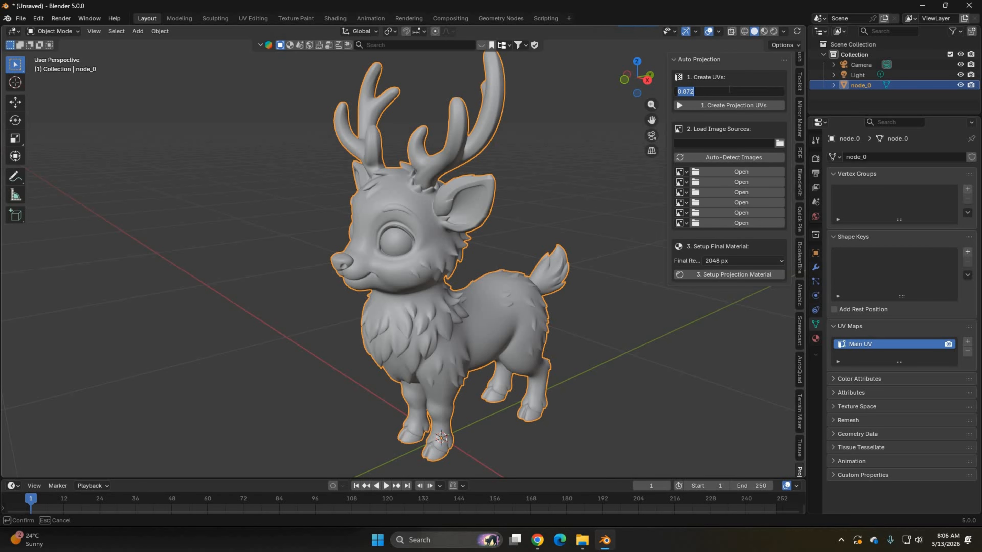
{"action": "type", "text": "1"}
{"action": "key", "text": "Return"}
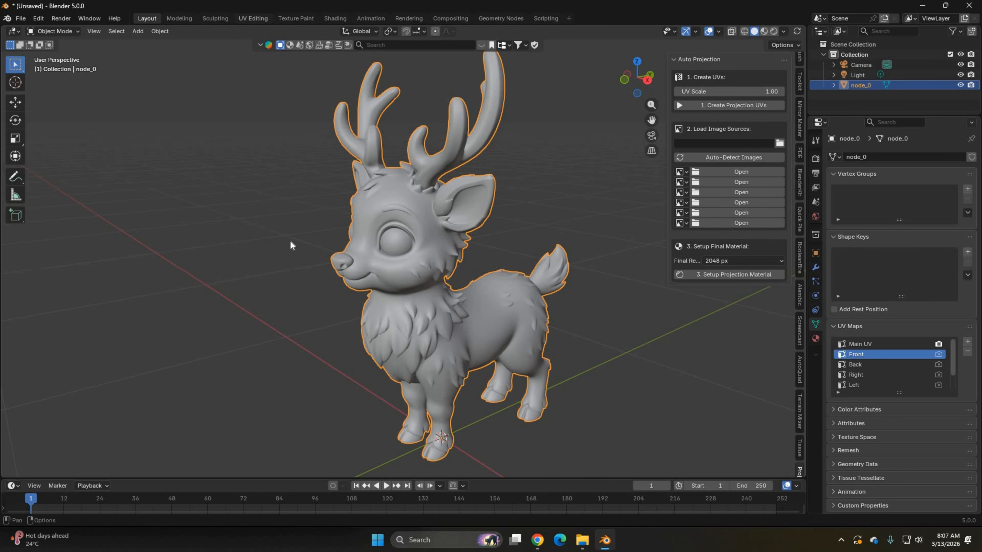
Examine the Front, Back, Right, Left, Top and Bottom projection UV maps one by one in the UV Editing workspace.
{"action": "scroll", "coordinate": [292, 246], "scroll_direction": "up", "scroll_amount": 1}
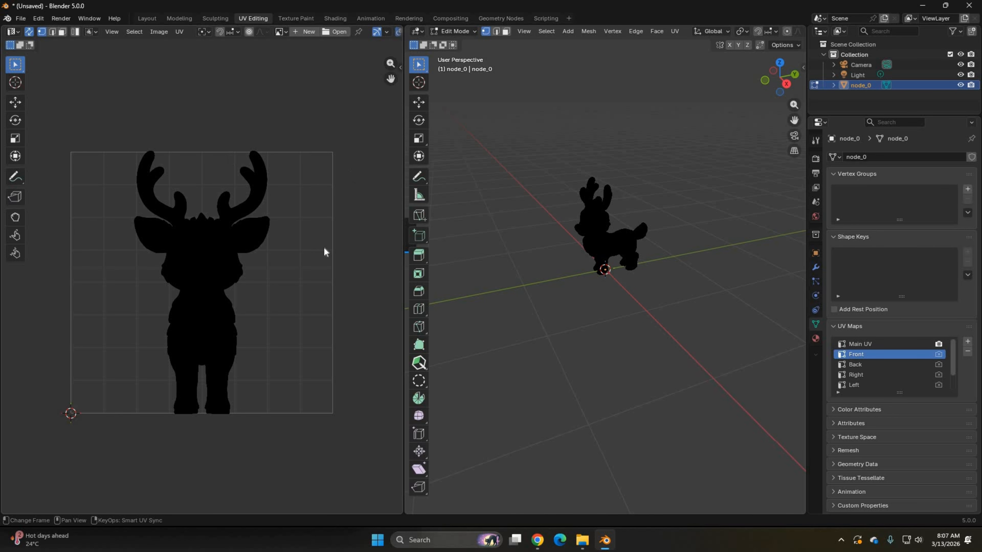
{"action": "left_click", "coordinate": [865, 365]}
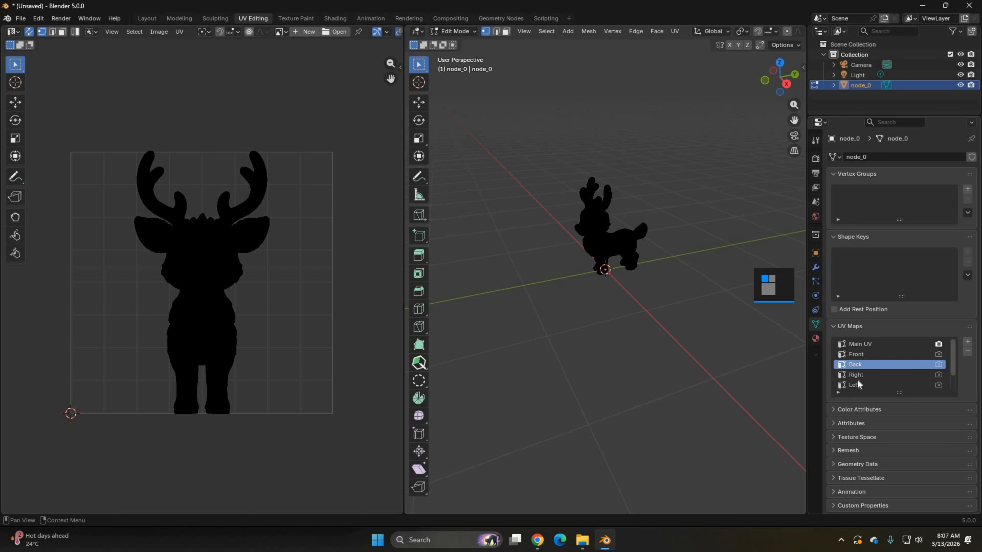
{"action": "left_click", "coordinate": [857, 375]}
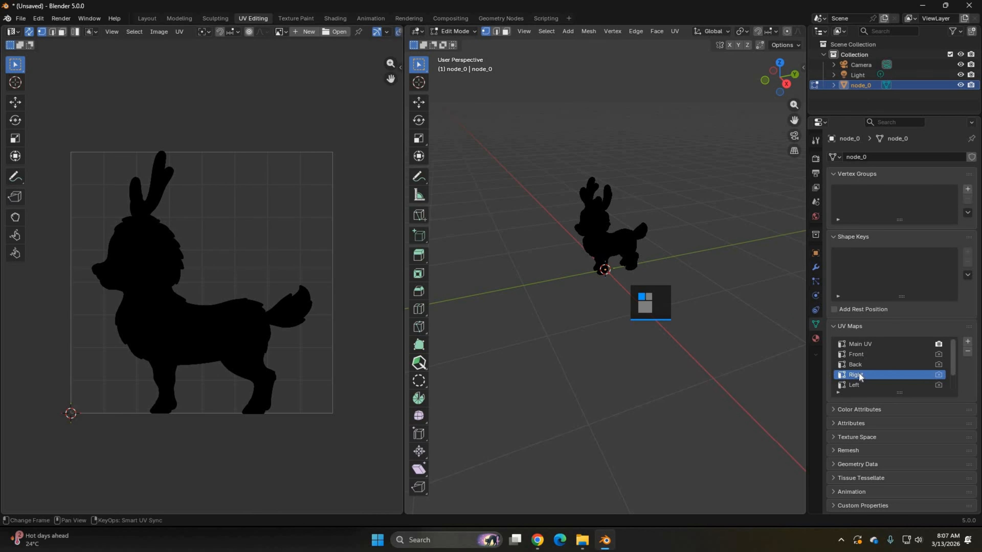
{"action": "scroll", "coordinate": [867, 371], "scroll_direction": "down", "scroll_amount": 2}
{"action": "left_click", "coordinate": [860, 367]}
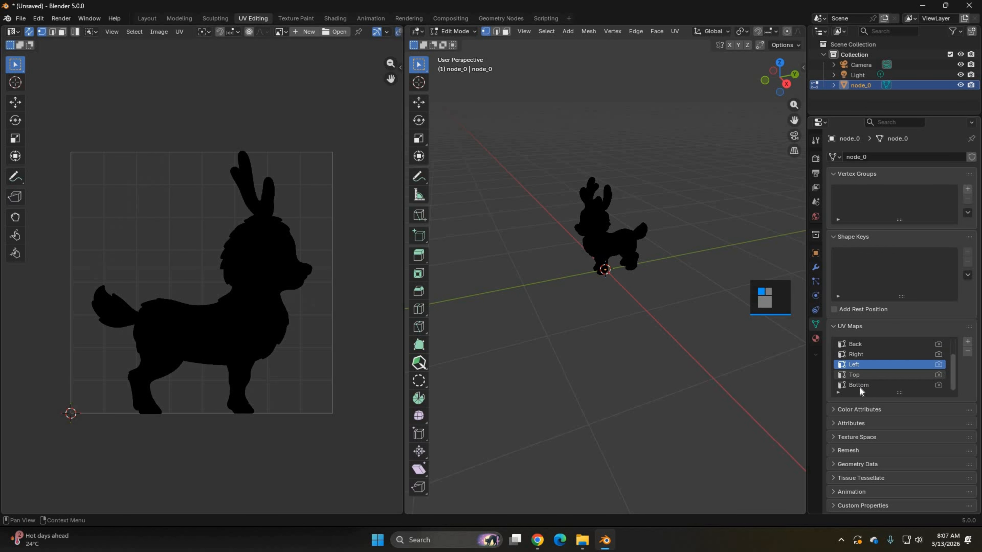
{"action": "left_click", "coordinate": [859, 376]}
{"action": "left_click", "coordinate": [858, 385]}
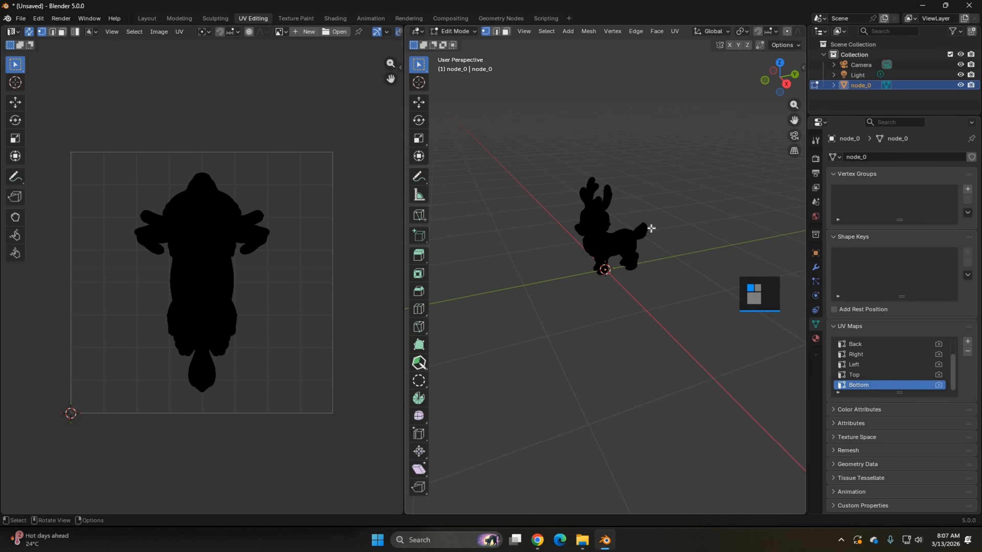
{"action": "scroll", "coordinate": [651, 228], "scroll_direction": "up", "scroll_amount": 3}
{"action": "scroll", "coordinate": [901, 363], "scroll_direction": "up", "scroll_amount": 2}
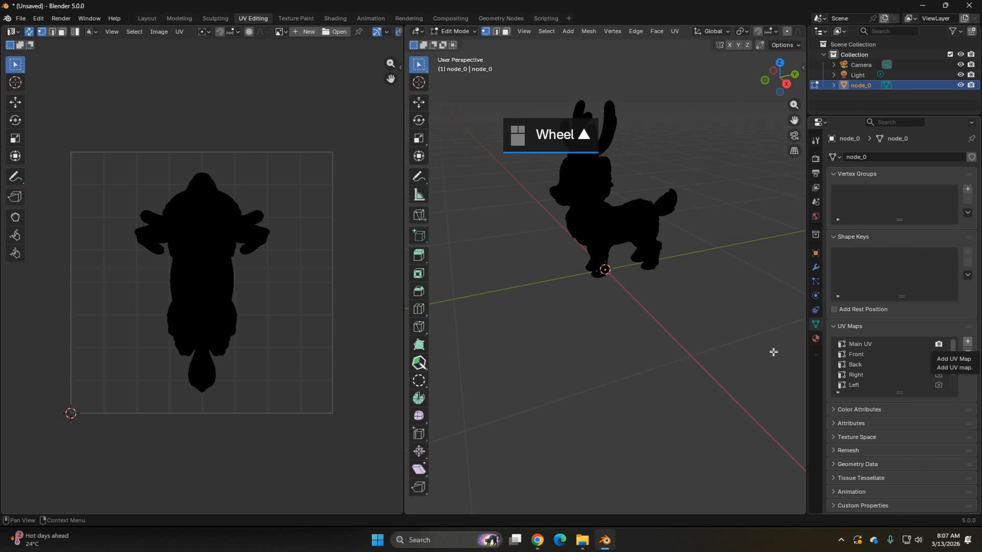
{"action": "key", "text": "KP_1"}
{"action": "scroll", "coordinate": [657, 224], "scroll_direction": "up", "scroll_amount": 5}
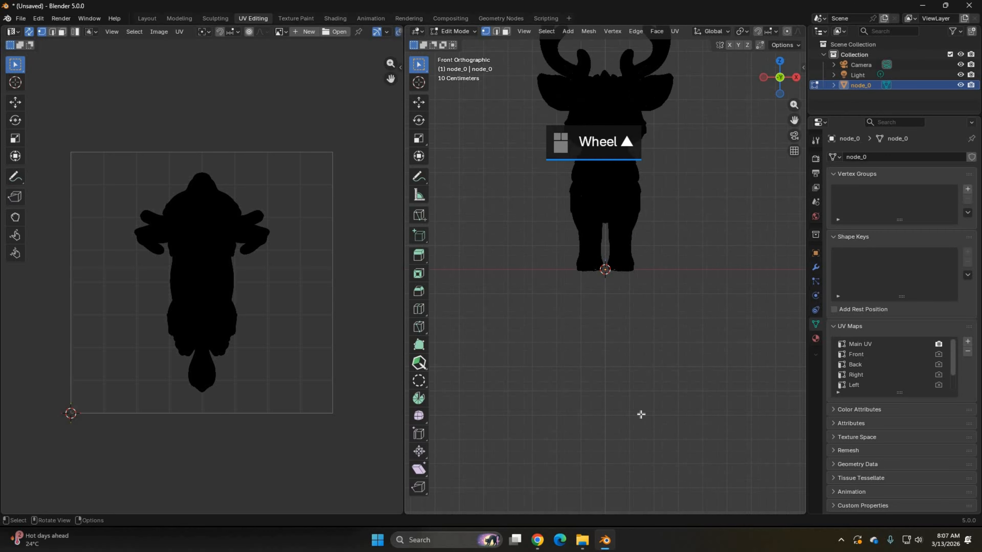
{"action": "middle_click_drag", "start_coordinate": [655, 222], "coordinate": [638, 448], "text": "shift"}
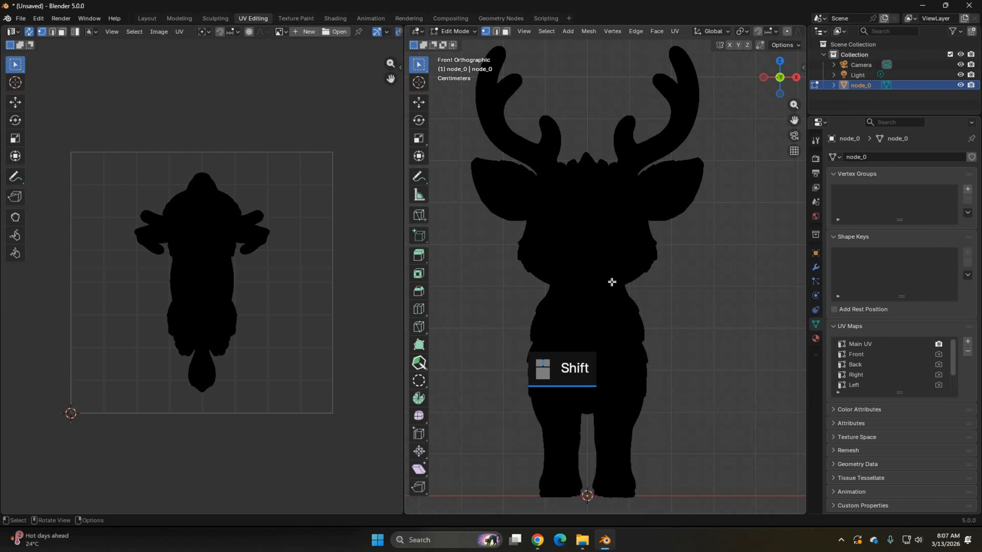
{"action": "key", "text": "a"}
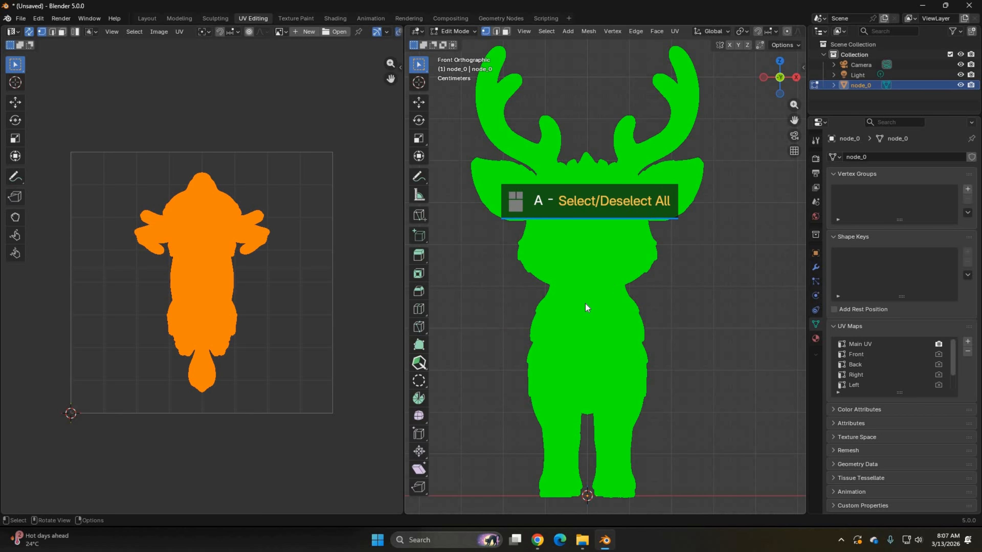
{"action": "key", "text": "u"}
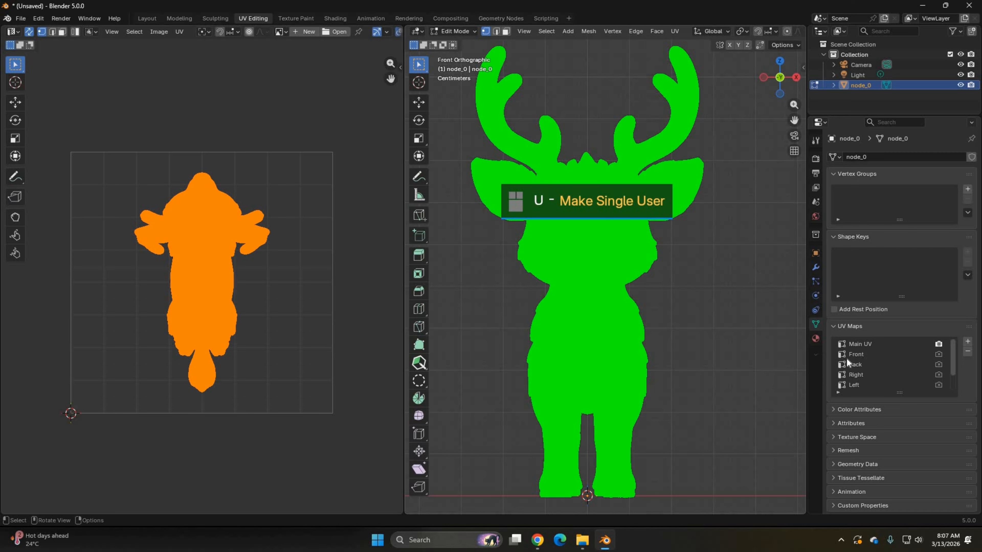
{"action": "left_click", "coordinate": [868, 365]}
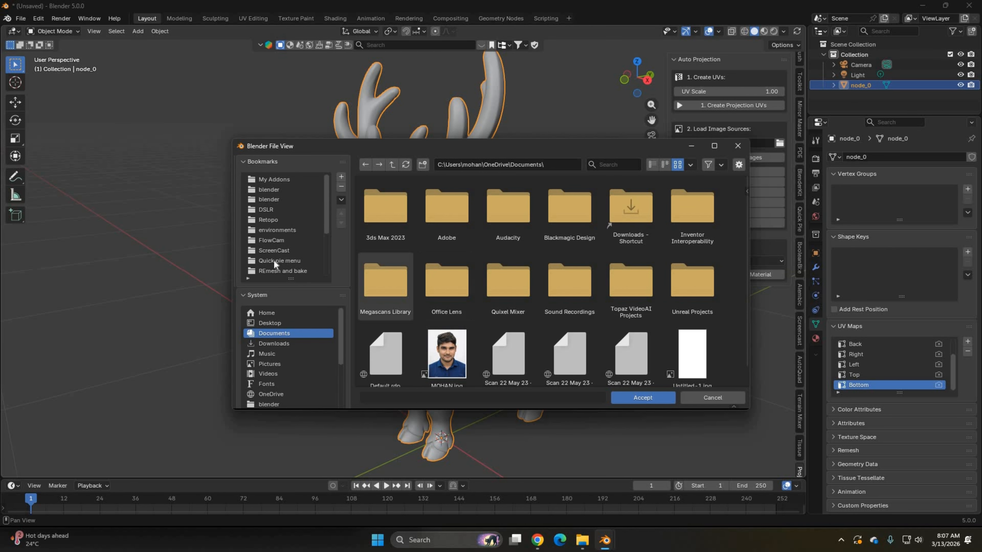
Set the image source folder to D:\2026\3d models\S1\ and auto-detect the six view images.
{"action": "scroll", "coordinate": [274, 260], "scroll_direction": "down", "scroll_amount": 5}
{"action": "scroll", "coordinate": [270, 267], "scroll_direction": "down", "scroll_amount": 1}
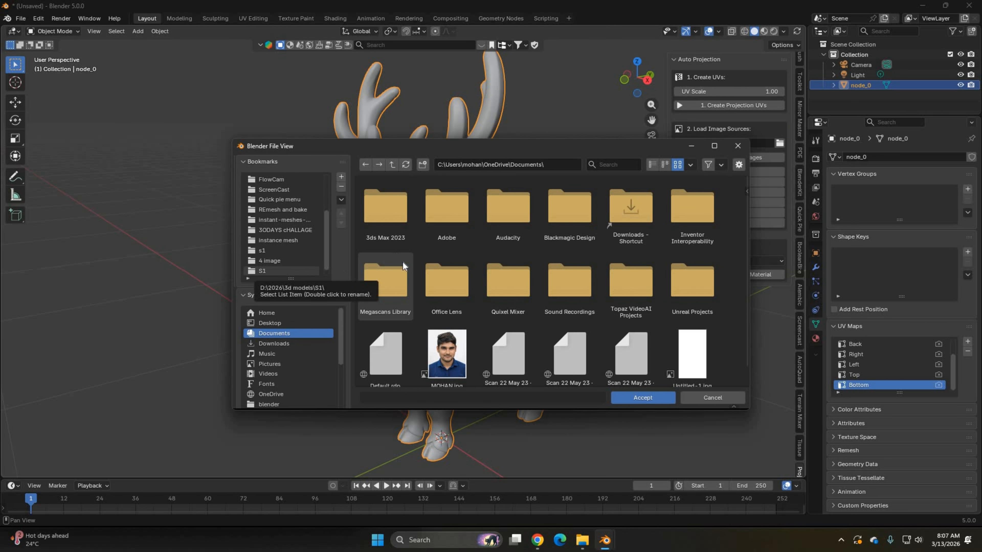
{"action": "left_click", "coordinate": [269, 269]}
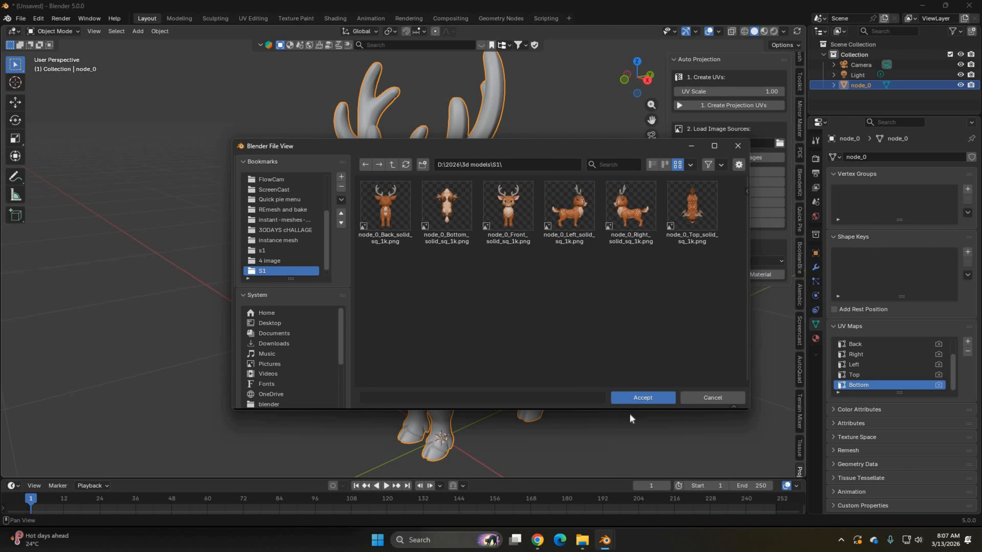
{"action": "left_click", "coordinate": [637, 400]}
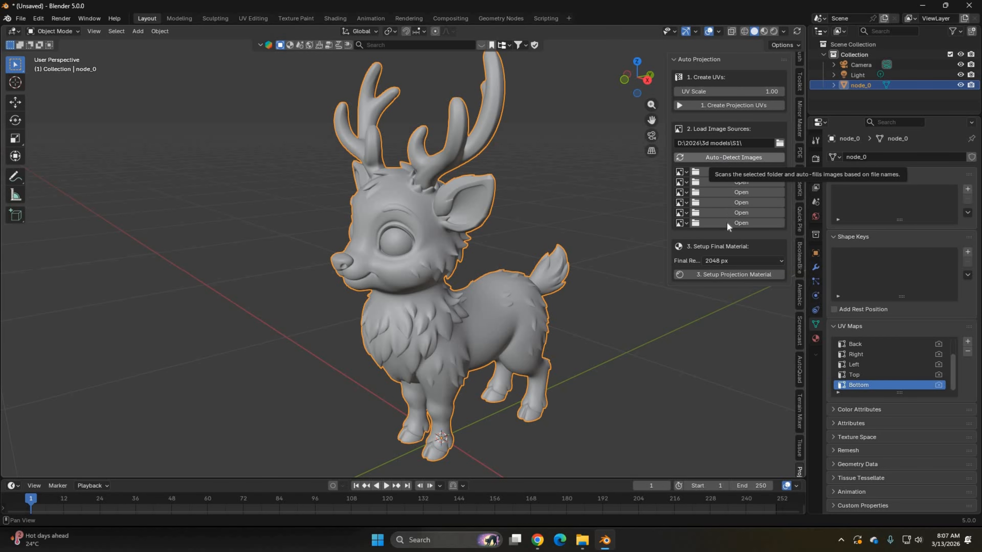
{"action": "left_click", "coordinate": [723, 159]}
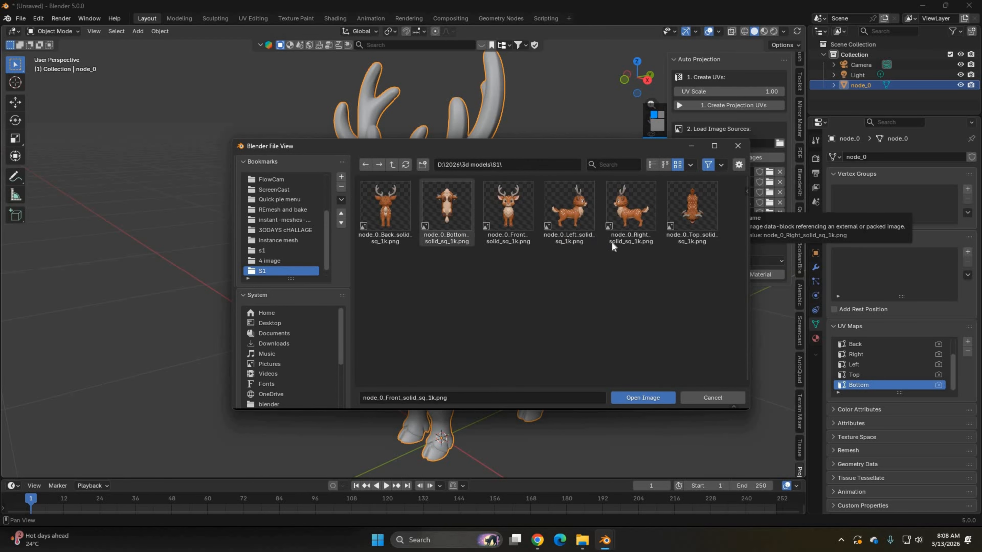
{"action": "left_click", "coordinate": [713, 397]}
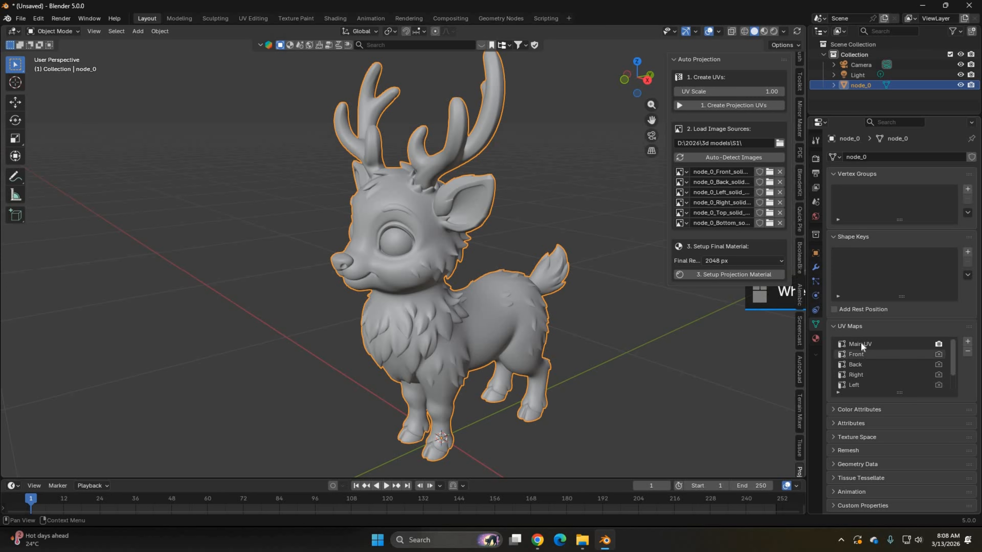
Make Main UV the active UV map and set up the projection material with a final resolution of 4096 px.
{"action": "left_click", "coordinate": [864, 343]}
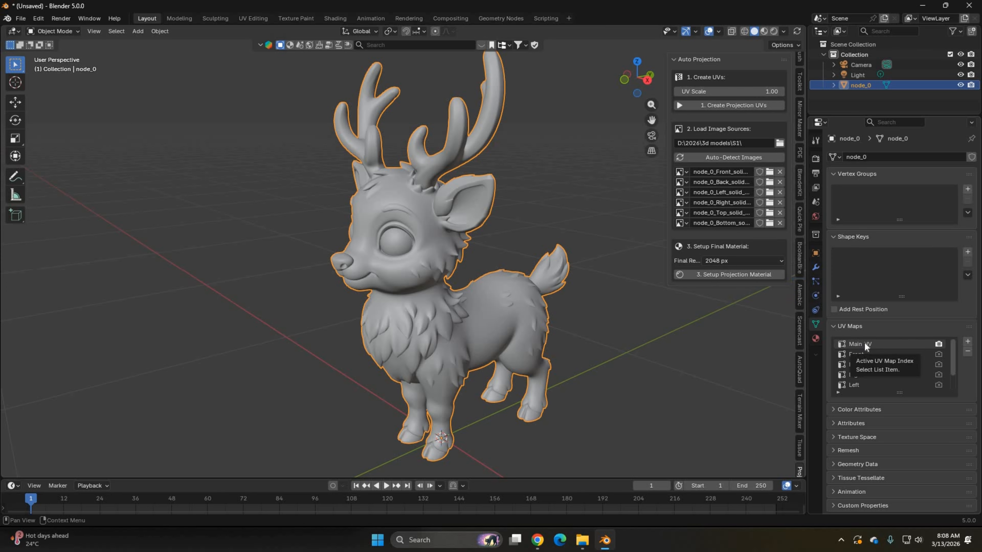
{"action": "left_click", "coordinate": [715, 260]}
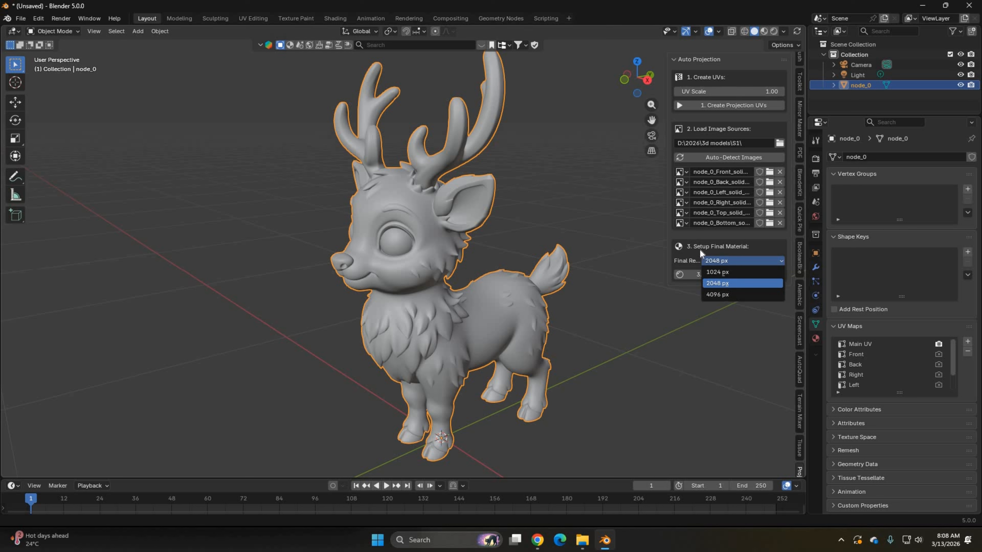
{"action": "left_click", "coordinate": [722, 293]}
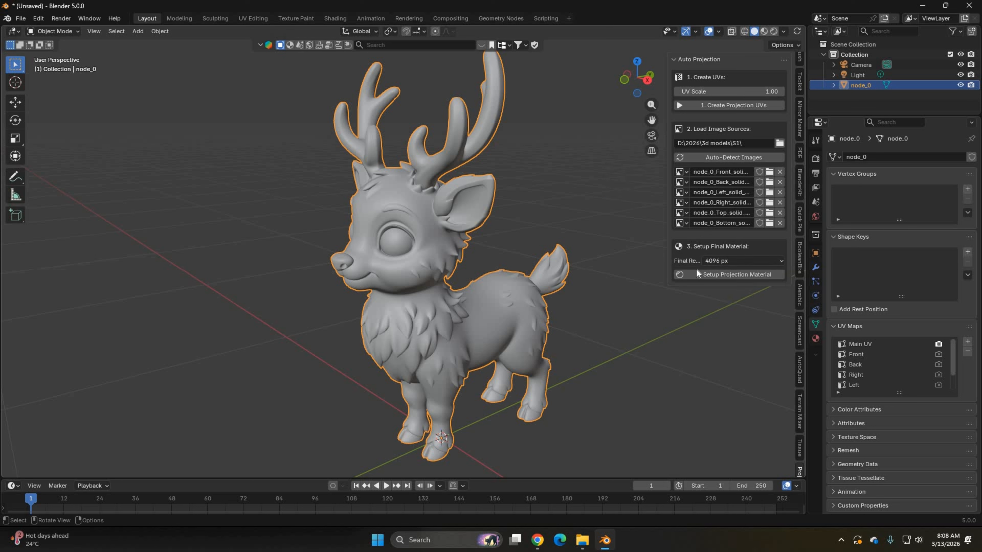
{"action": "left_click", "coordinate": [718, 274]}
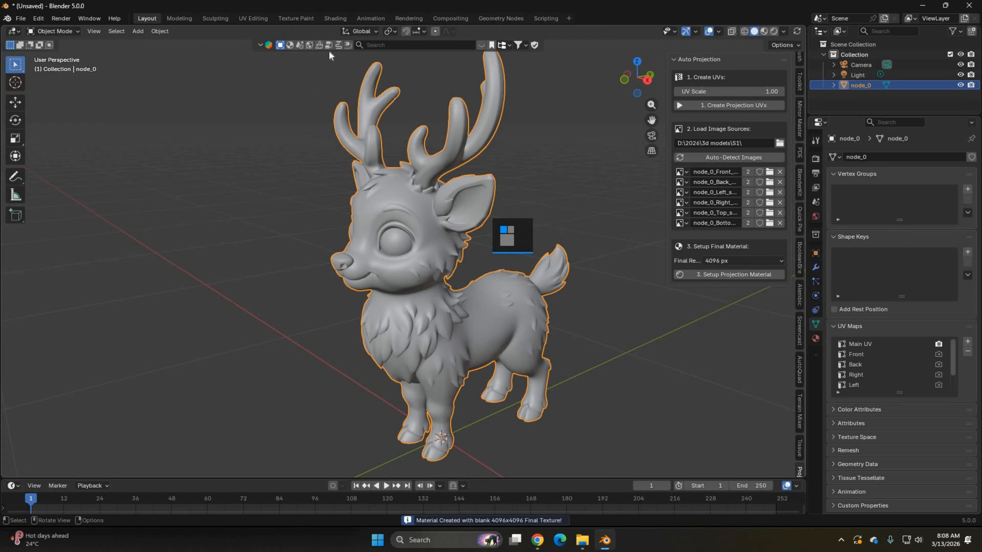
Open the Shading workspace and shift the Final Paint Texture node slightly upward in the deer's projection material.
{"action": "left_click", "coordinate": [335, 18]}
{"action": "scroll", "coordinate": [466, 390], "scroll_direction": "down", "scroll_amount": 4}
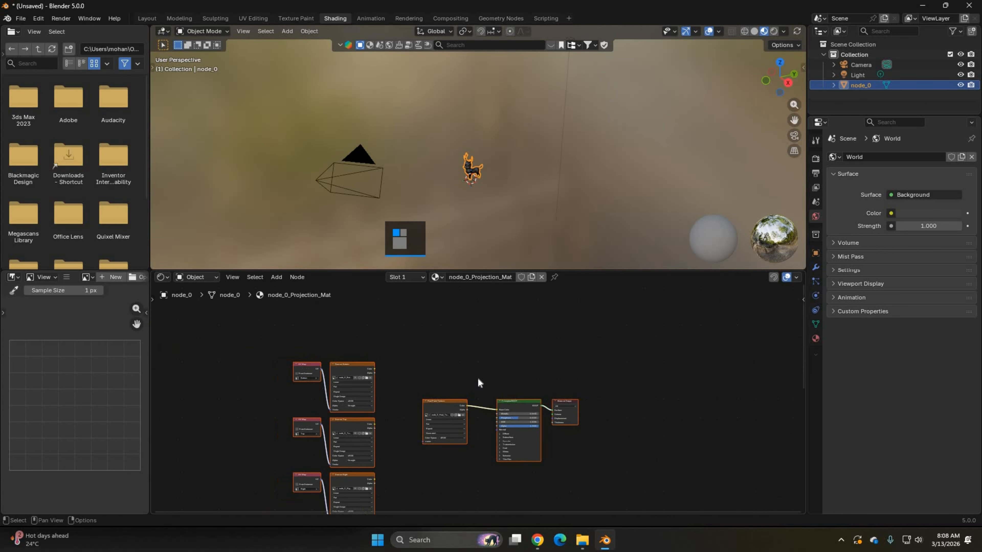
{"action": "scroll", "coordinate": [478, 399], "scroll_direction": "up", "scroll_amount": 7}
{"action": "left_click", "coordinate": [413, 388]}
{"action": "left_click_drag", "start_coordinate": [412, 388], "coordinate": [416, 361]}
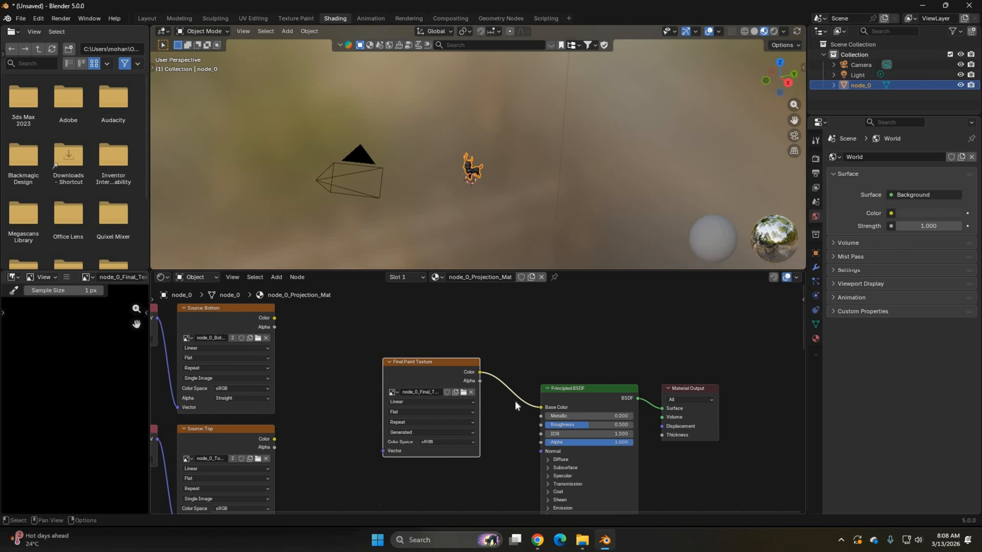
Add an Image Texture node below the Final Paint Texture node with a new 4096 px image named "final".
{"action": "middle_click_drag", "start_coordinate": [547, 351], "coordinate": [655, 336]}
{"action": "scroll", "coordinate": [473, 458], "scroll_direction": "up", "scroll_amount": 3}
{"action": "left_click", "coordinate": [438, 418]}
{"action": "key", "text": "shift+a"}
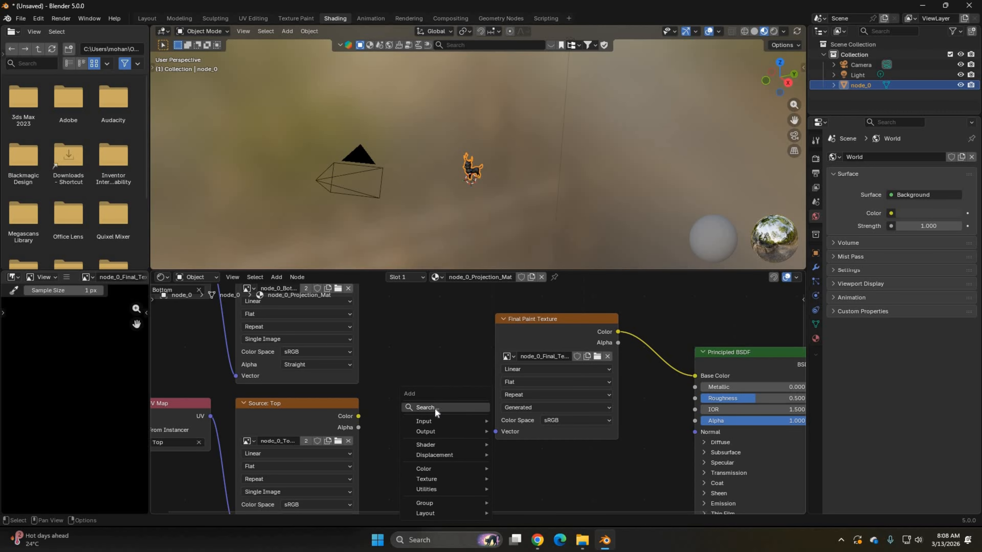
{"action": "left_click", "coordinate": [431, 410]}
{"action": "type", "text": "image"}
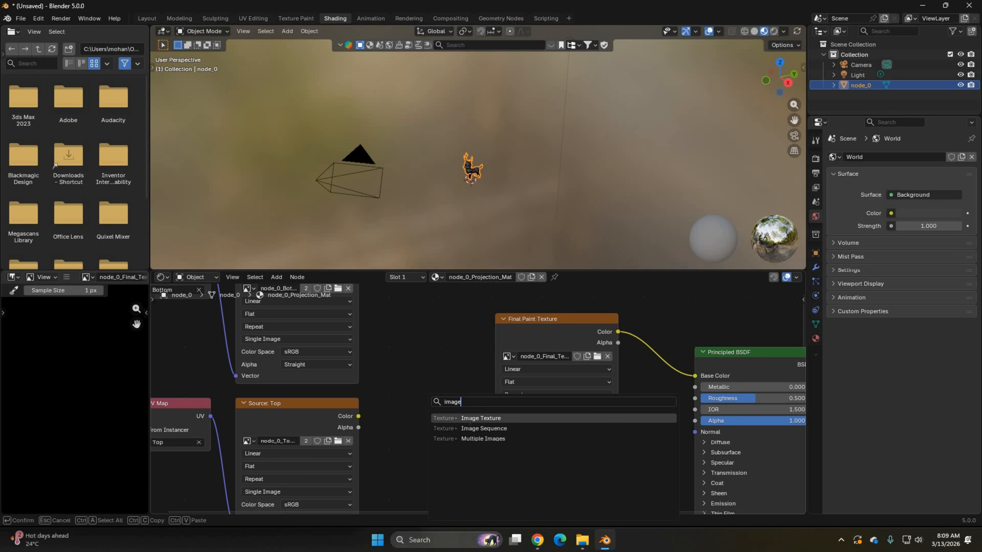
{"action": "left_click", "coordinate": [462, 419]}
{"action": "left_click", "coordinate": [396, 491]}
{"action": "middle_click_drag", "start_coordinate": [480, 497], "coordinate": [445, 407]}
{"action": "left_click", "coordinate": [446, 407]}
{"action": "type", "text": "final"}
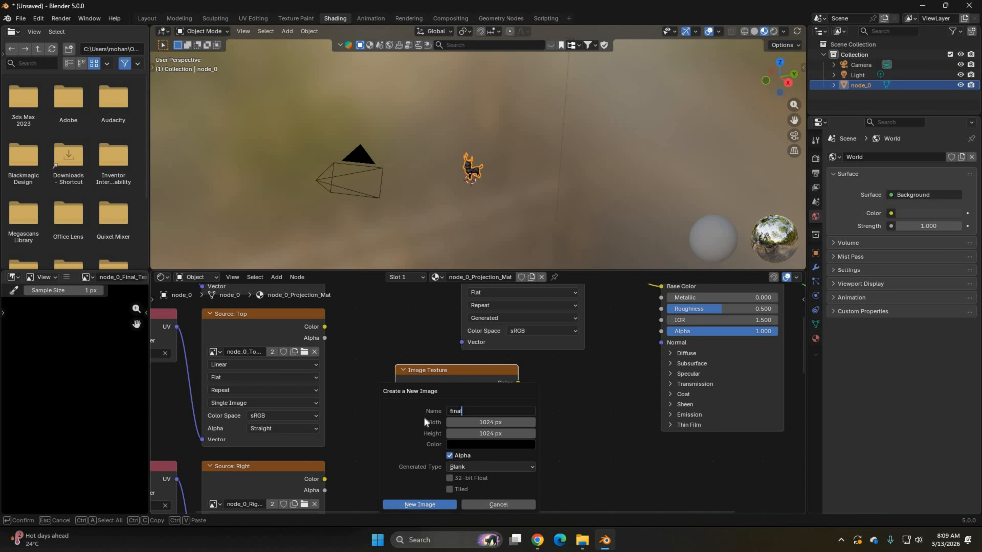
{"action": "left_click_drag", "start_coordinate": [472, 423], "coordinate": [537, 462]}
{"action": "type", "text": "4096"}
{"action": "key", "text": "Return"}
{"action": "left_click", "coordinate": [424, 505]}
{"action": "middle_click_drag", "start_coordinate": [537, 461], "coordinate": [526, 536]}
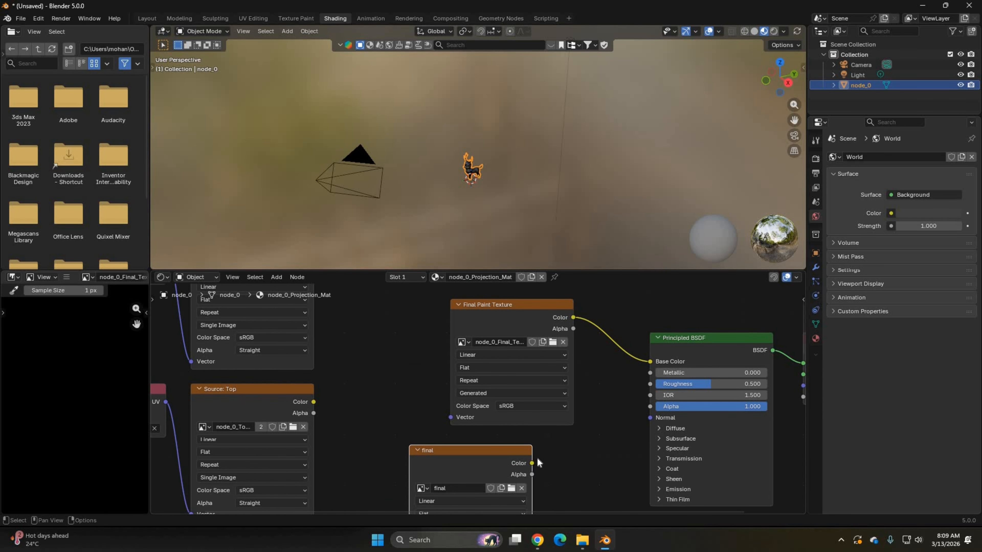
Try the "final" texture as Base Color, reconnect the Final Paint Texture to Base Color, and delete the "final" node.
{"action": "left_click_drag", "start_coordinate": [532, 463], "coordinate": [650, 362]}
{"action": "scroll", "coordinate": [557, 258], "scroll_direction": "up", "scroll_amount": 2}
{"action": "left_click_drag", "start_coordinate": [573, 317], "coordinate": [649, 362]}
{"action": "left_click", "coordinate": [488, 452]}
{"action": "scroll", "coordinate": [476, 450], "scroll_direction": "down", "scroll_amount": 1}
{"action": "key", "text": "x"}
{"action": "scroll", "coordinate": [479, 429], "scroll_direction": "down", "scroll_amount": 2}
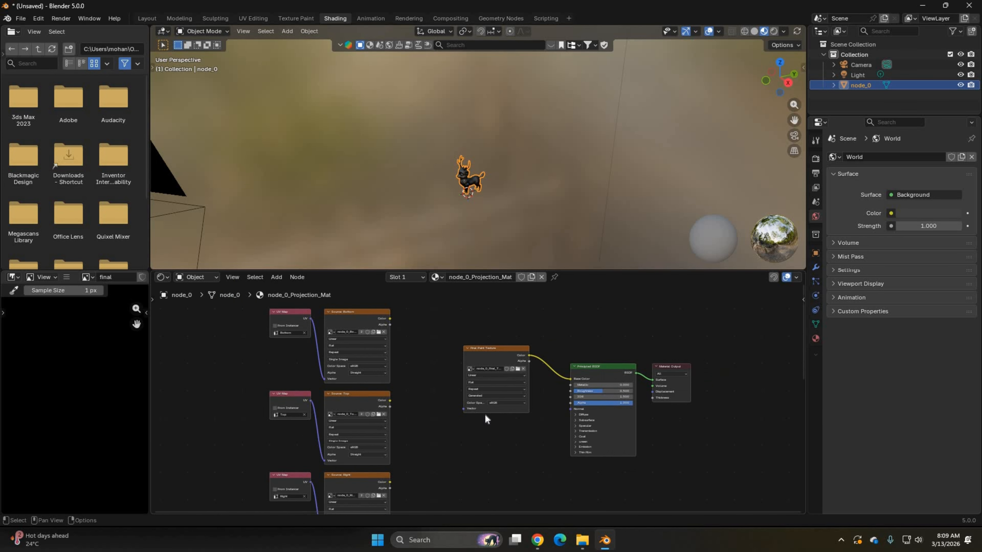
Move the source image nodes and their UV Map nodes as a group farther away from the Final Paint Texture node.
{"action": "middle_click_drag", "start_coordinate": [485, 415], "coordinate": [546, 433]}
{"action": "scroll", "coordinate": [403, 341], "scroll_direction": "up", "scroll_amount": 4}
{"action": "middle_click_drag", "start_coordinate": [403, 340], "coordinate": [485, 358]}
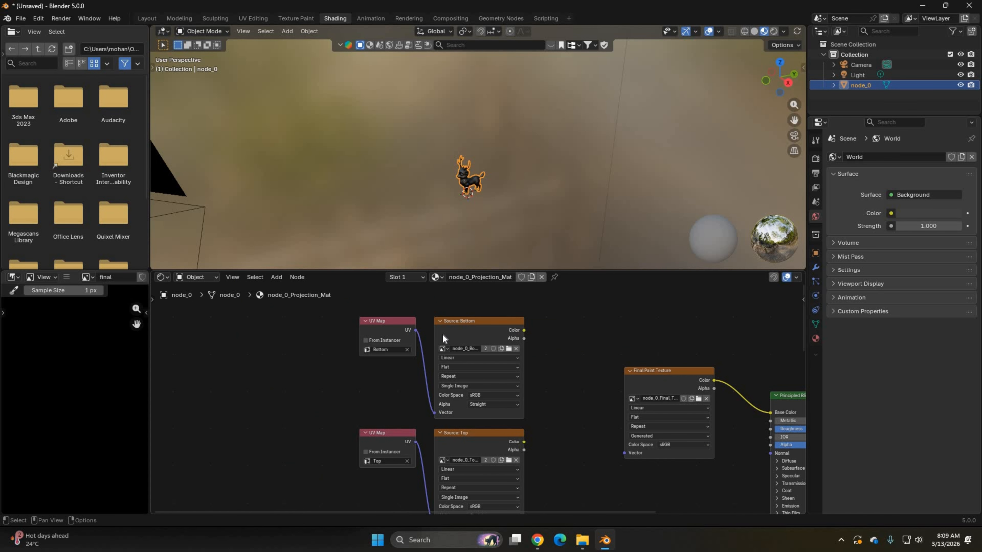
{"action": "scroll", "coordinate": [404, 340], "scroll_direction": "up", "scroll_amount": 1}
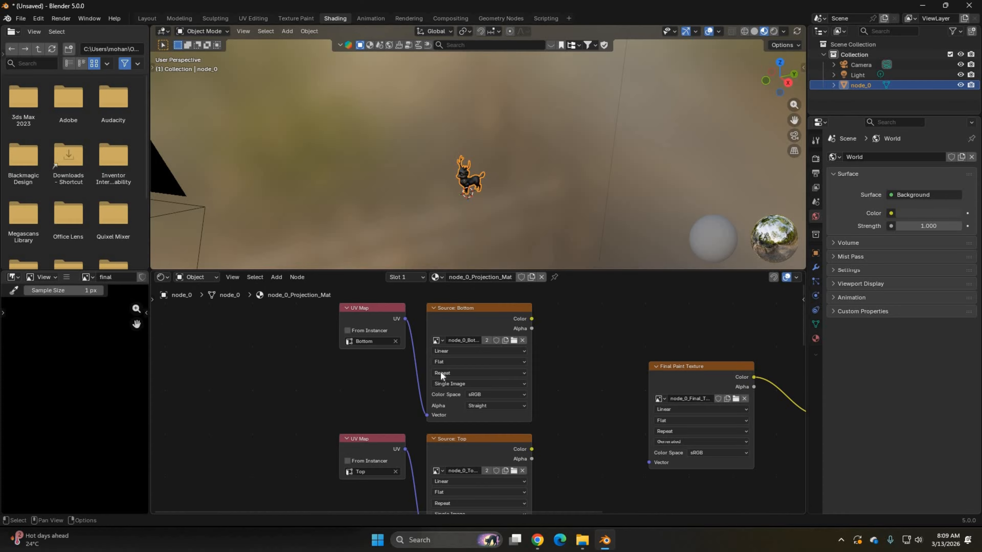
{"action": "scroll", "coordinate": [445, 368], "scroll_direction": "down", "scroll_amount": 8}
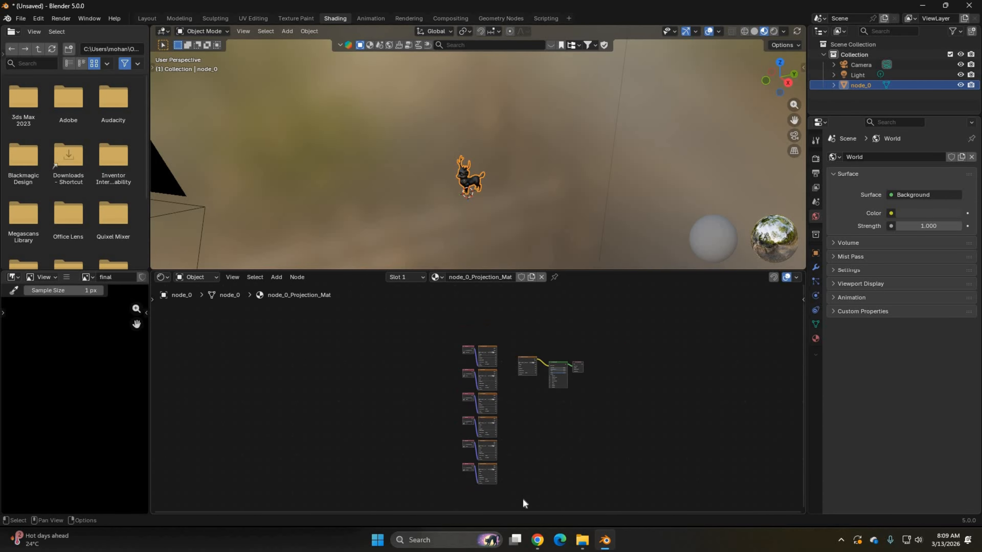
{"action": "left_click_drag", "start_coordinate": [523, 501], "coordinate": [448, 323]}
{"action": "mouse_move", "coordinate": [486, 352]}
{"action": "left_mouse_down"}
{"action": "mouse_move", "coordinate": [396, 342]}
{"action": "mouse_move", "coordinate": [422, 359]}
{"action": "mouse_move", "coordinate": [444, 351]}
{"action": "mouse_move", "coordinate": [298, 320]}
{"action": "mouse_move", "coordinate": [383, 357]}
{"action": "left_mouse_up"}
{"action": "scroll", "coordinate": [445, 353], "scroll_direction": "up", "scroll_amount": 3}
{"action": "scroll", "coordinate": [487, 397], "scroll_direction": "up", "scroll_amount": 4}
{"action": "left_click", "coordinate": [514, 349], "text": "shift"}
{"action": "left_click", "coordinate": [392, 363]}
{"action": "scroll", "coordinate": [386, 360], "scroll_direction": "down", "scroll_amount": 1}
{"action": "scroll", "coordinate": [348, 350], "scroll_direction": "up", "scroll_amount": 4}
{"action": "middle_click_drag", "start_coordinate": [285, 330], "coordinate": [376, 359]}
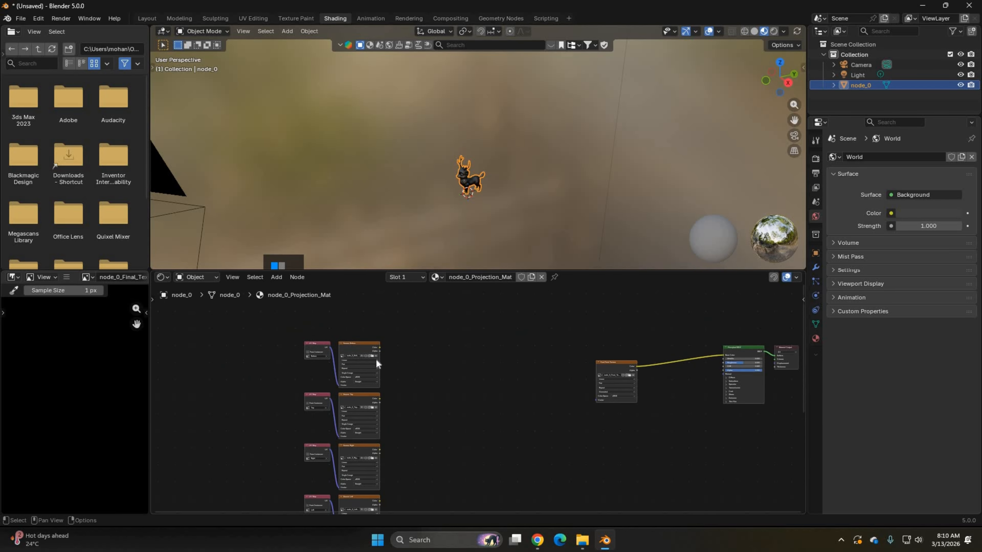
Reposition the Final Paint Texture node just before the Principled BSDF node.
{"action": "scroll", "coordinate": [365, 359], "scroll_direction": "up", "scroll_amount": 1}
{"action": "scroll", "coordinate": [366, 359], "scroll_direction": "down", "scroll_amount": 2}
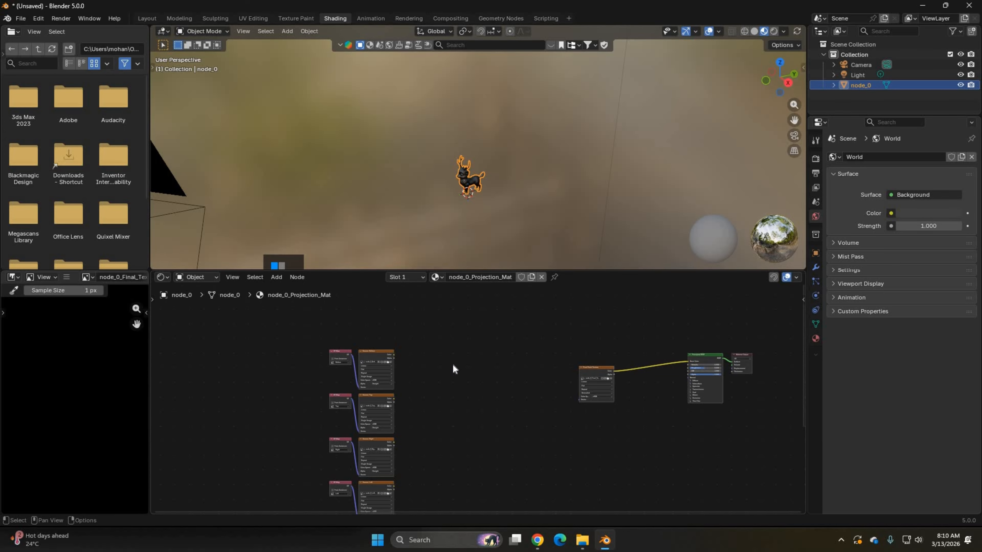
{"action": "scroll", "coordinate": [479, 357], "scroll_direction": "up", "scroll_amount": 1}
{"action": "middle_click_drag", "start_coordinate": [677, 326], "coordinate": [572, 324]}
{"action": "scroll", "coordinate": [572, 325], "scroll_direction": "up", "scroll_amount": 5}
{"action": "mouse_move", "coordinate": [510, 340]}
{"action": "left_mouse_down"}
{"action": "mouse_move", "coordinate": [632, 313]}
{"action": "mouse_move", "coordinate": [621, 313]}
{"action": "left_mouse_up"}
{"action": "middle_click_drag", "start_coordinate": [582, 392], "coordinate": [518, 470]}
{"action": "scroll", "coordinate": [497, 387], "scroll_direction": "up", "scroll_amount": 5}
{"action": "middle_click_drag", "start_coordinate": [494, 352], "coordinate": [411, 330]}
{"action": "scroll", "coordinate": [513, 362], "scroll_direction": "up", "scroll_amount": 3}
{"action": "left_click_drag", "start_coordinate": [513, 362], "coordinate": [520, 370]}
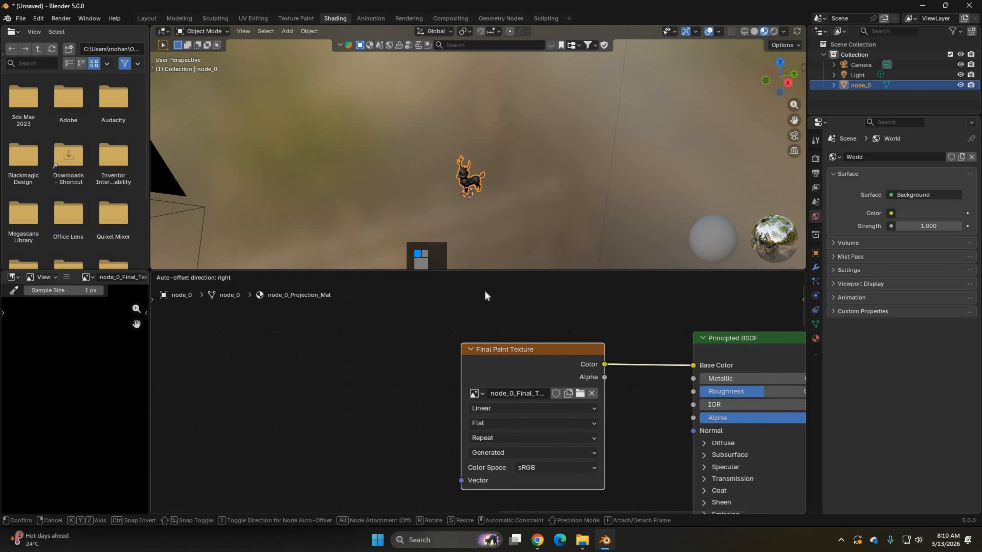
{"action": "left_click_drag", "start_coordinate": [486, 295], "coordinate": [473, 332]}
{"action": "scroll", "coordinate": [472, 332], "scroll_direction": "down", "scroll_amount": 3}
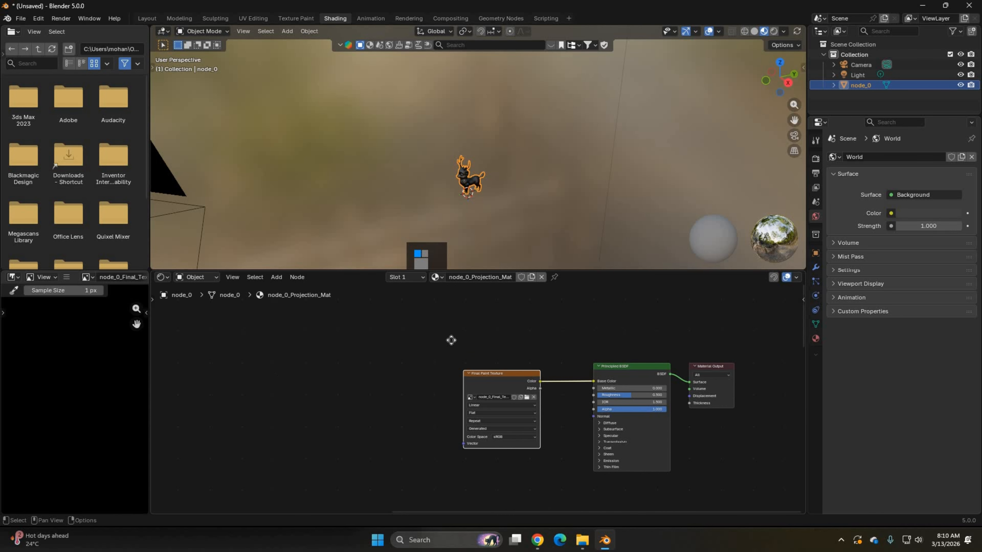
Preview the Source: Bottom texture on the deer and view the model from underneath.
{"action": "middle_click_drag", "start_coordinate": [451, 341], "coordinate": [455, 348]}
{"action": "scroll", "coordinate": [455, 349], "scroll_direction": "down", "scroll_amount": 2}
{"action": "middle_click_drag", "start_coordinate": [333, 290], "coordinate": [527, 248]}
{"action": "middle_click_drag", "start_coordinate": [457, 345], "coordinate": [593, 373]}
{"action": "scroll", "coordinate": [477, 149], "scroll_direction": "up", "scroll_amount": 4}
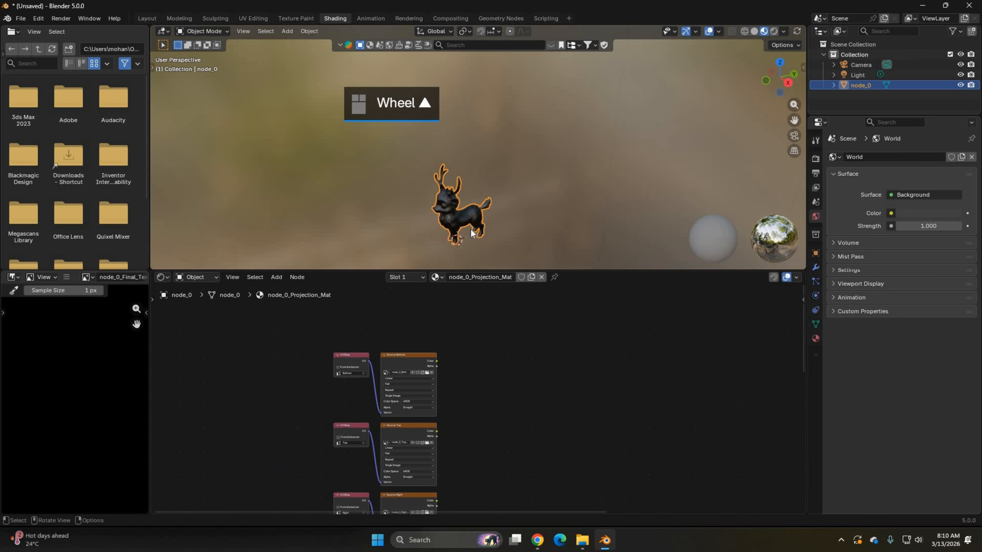
{"action": "scroll", "coordinate": [471, 233], "scroll_direction": "up", "scroll_amount": 2}
{"action": "scroll", "coordinate": [395, 358], "scroll_direction": "up", "scroll_amount": 1}
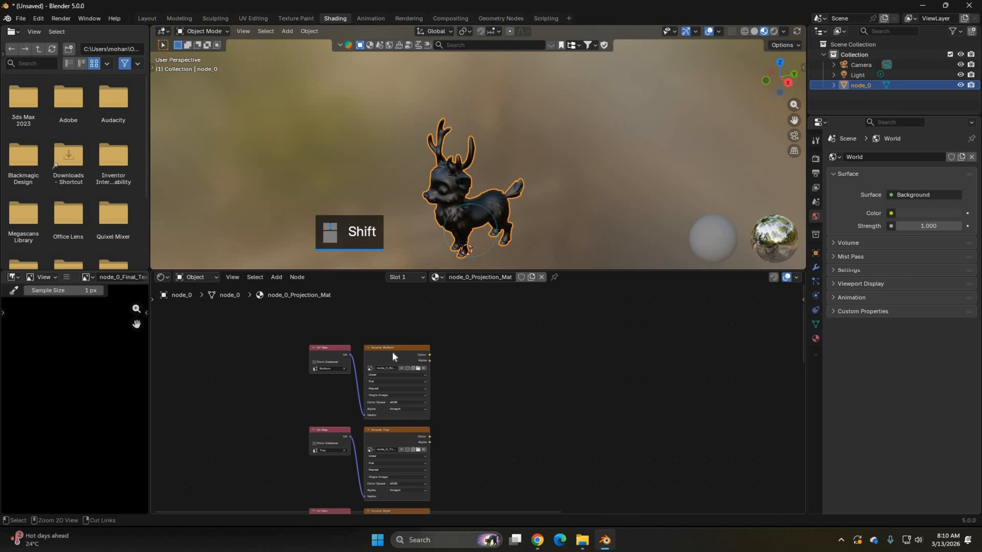
{"action": "left_click", "coordinate": [392, 351], "text": "ctrl+shift"}
{"action": "middle_click_drag", "start_coordinate": [521, 158], "coordinate": [456, 149]}
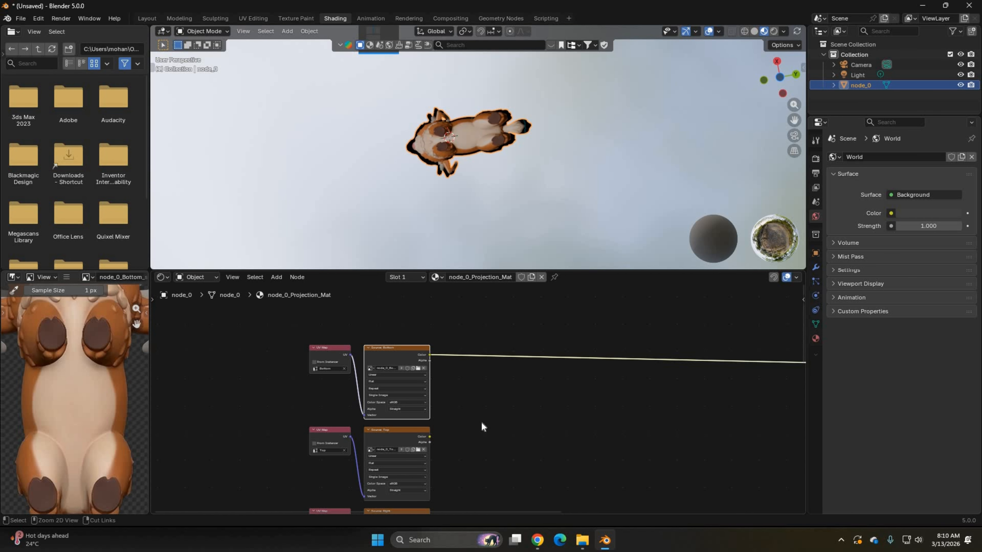
Preview the Source: Top, Right and Left textures on the deer one after another.
{"action": "left_click", "coordinate": [405, 431], "text": "ctrl+shift"}
{"action": "scroll", "coordinate": [476, 452], "scroll_direction": "down", "scroll_amount": 1}
{"action": "middle_click_drag", "start_coordinate": [471, 499], "coordinate": [469, 434]}
{"action": "left_click", "coordinate": [416, 424], "text": "ctrl+shift"}
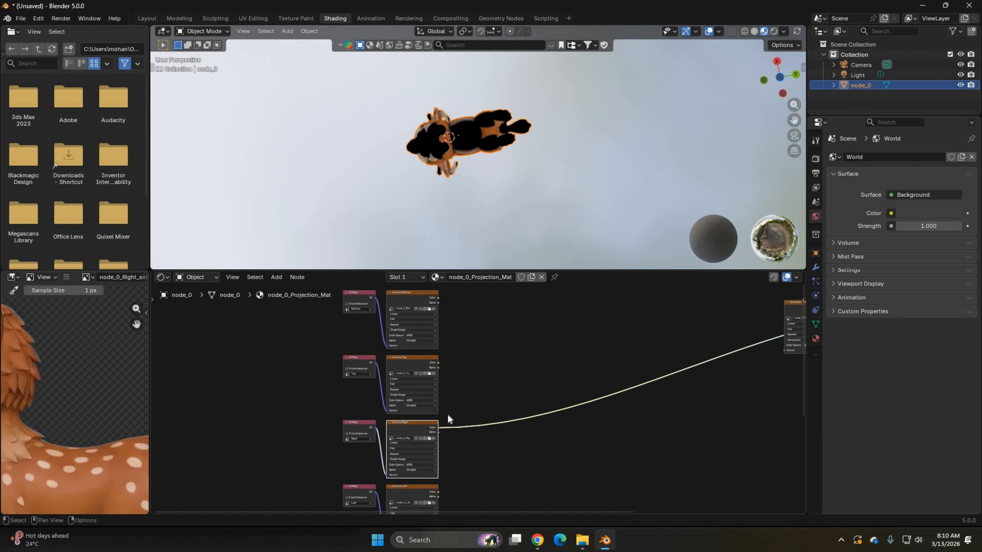
{"action": "middle_click_drag", "start_coordinate": [412, 495], "coordinate": [466, 404]}
{"action": "left_click", "coordinate": [466, 403], "text": "ctrl+shift"}
{"action": "middle_click_drag", "start_coordinate": [458, 124], "coordinate": [466, 202]}
{"action": "scroll", "coordinate": [466, 201], "scroll_direction": "up", "scroll_amount": 1}
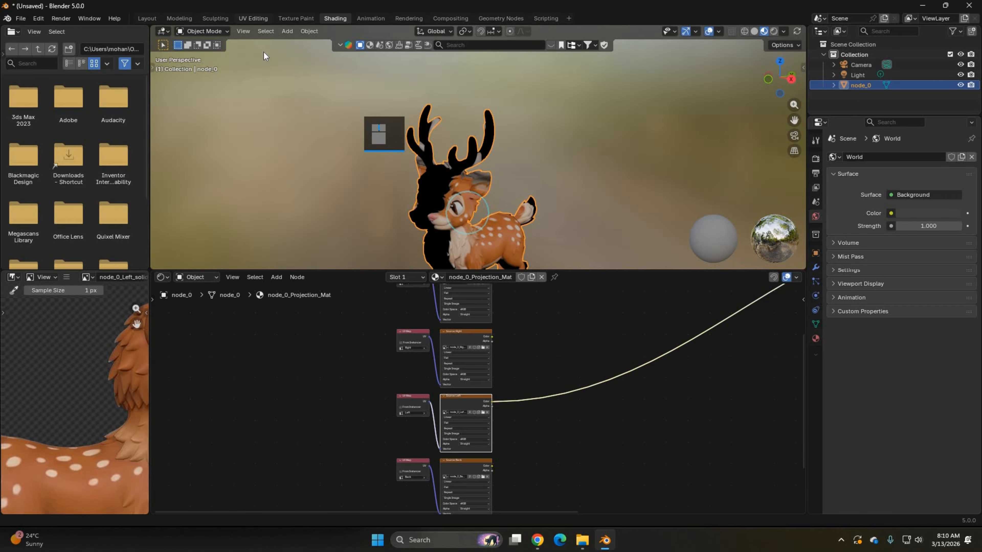
Show node_0_Front_solid_sq_1k.png behind the Front UV map in the UV Editing workspace.
{"action": "left_click", "coordinate": [253, 18]}
{"action": "left_click", "coordinate": [281, 32]}
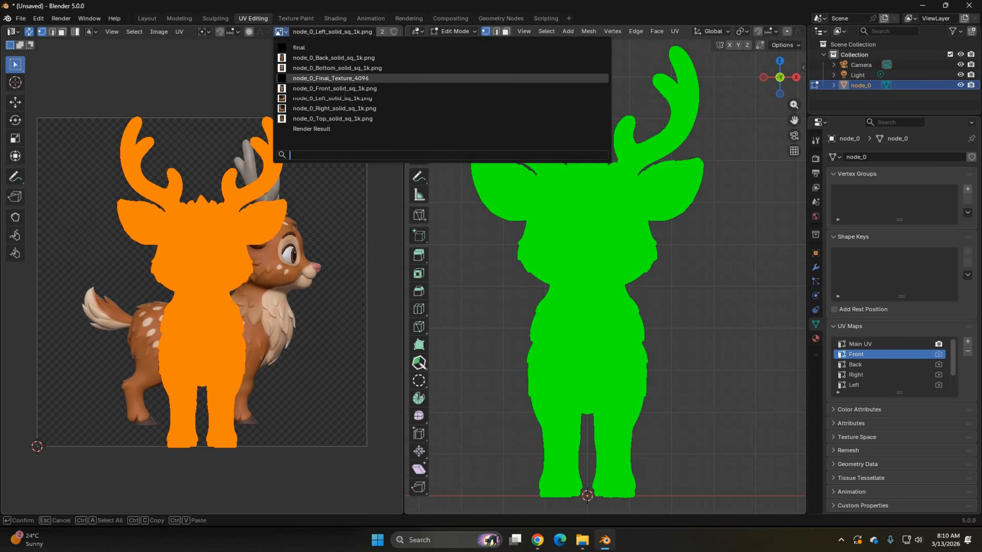
{"action": "left_click", "coordinate": [336, 88]}
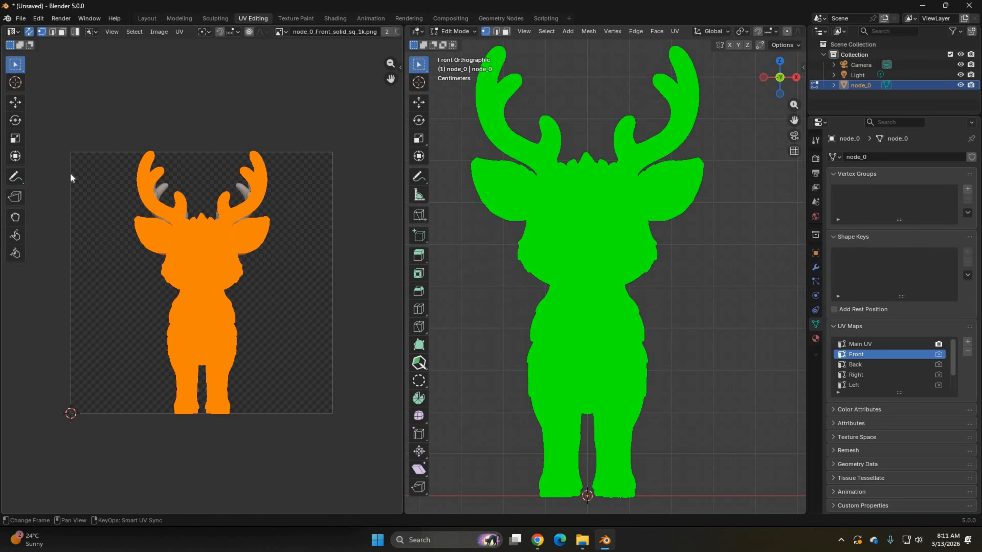
{"action": "scroll", "coordinate": [259, 193], "scroll_direction": "up", "scroll_amount": 4}
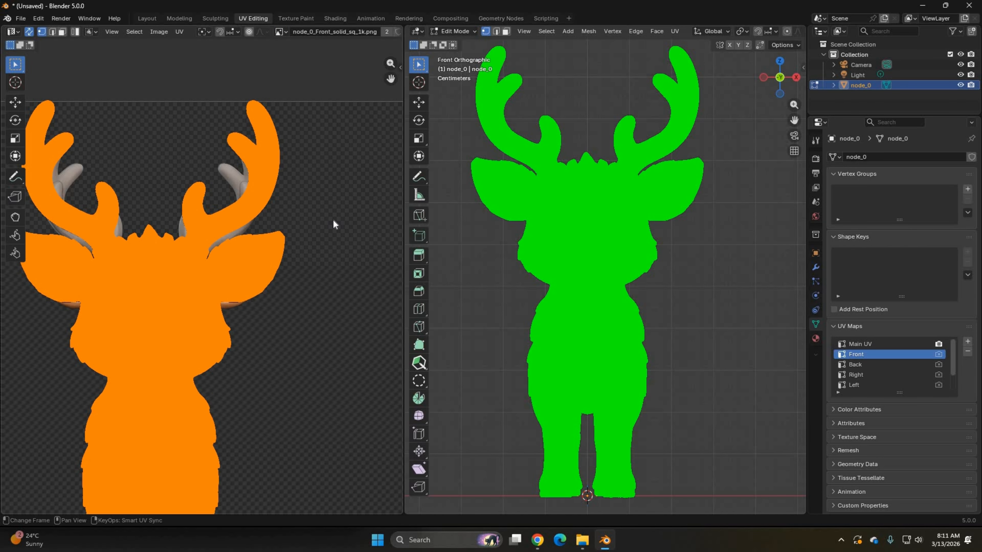
Scale the Front UVs by about 0.868 to match the deer in the front image and copy the X scale factor.
{"action": "key", "text": "s"}
{"action": "left_click", "coordinate": [112, 505]}
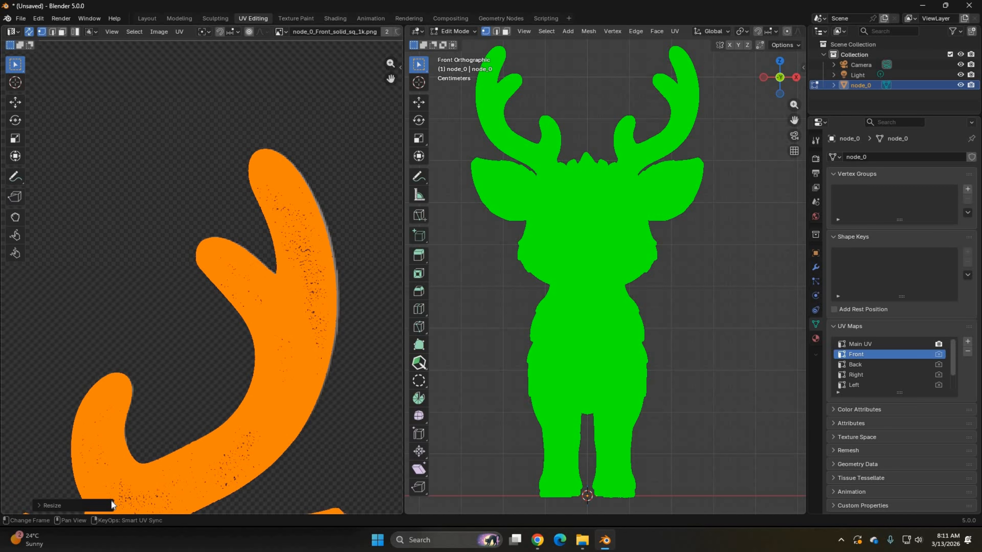
{"action": "left_click", "coordinate": [112, 505]}
{"action": "left_click", "coordinate": [134, 451]}
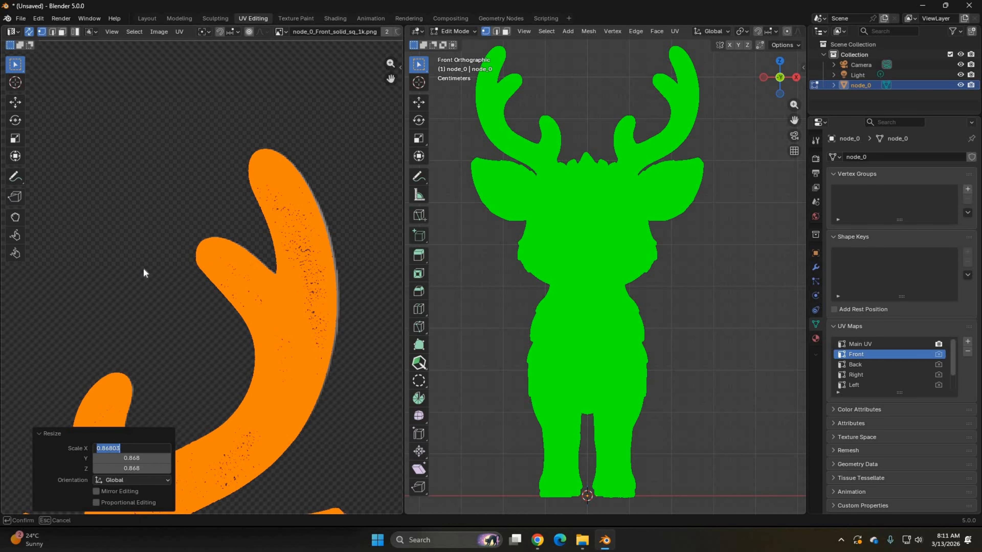
{"action": "key", "text": "ctrl+c"}
Return to the Layout workspace and set the Auto Projection UV scale to the copied value 0.86803.
{"action": "left_click", "coordinate": [147, 18]}
{"action": "left_click", "coordinate": [728, 92]}
{"action": "key", "text": "ctrl+v"}
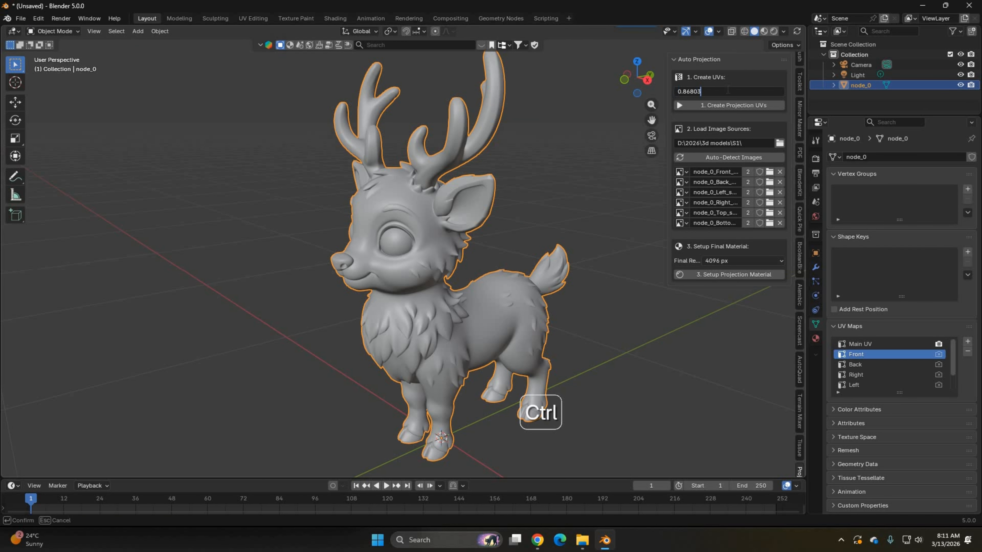
{"action": "key", "text": "Return"}
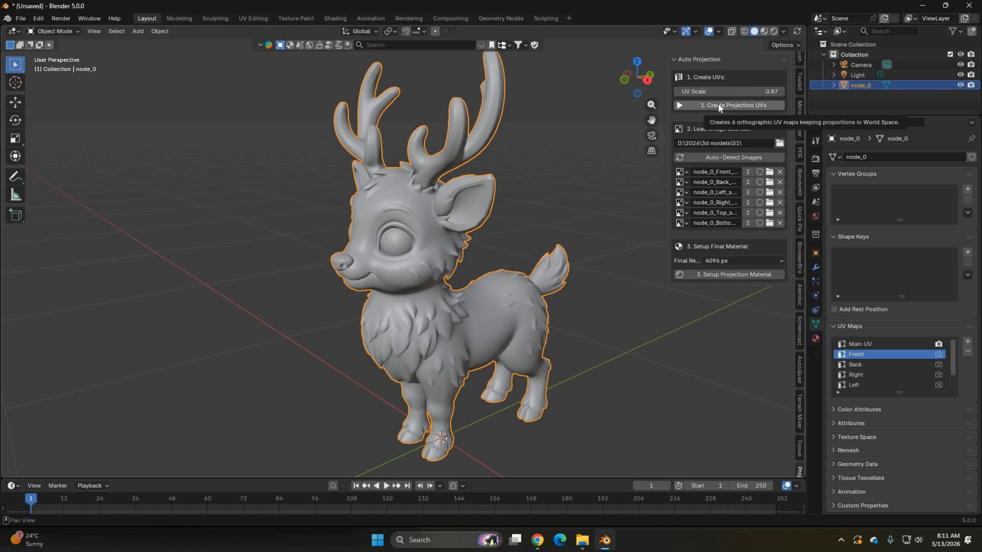
Regenerate the six projection UV maps at the current UV scale and open the UV Editing workspace.
{"action": "left_click", "coordinate": [718, 105]}
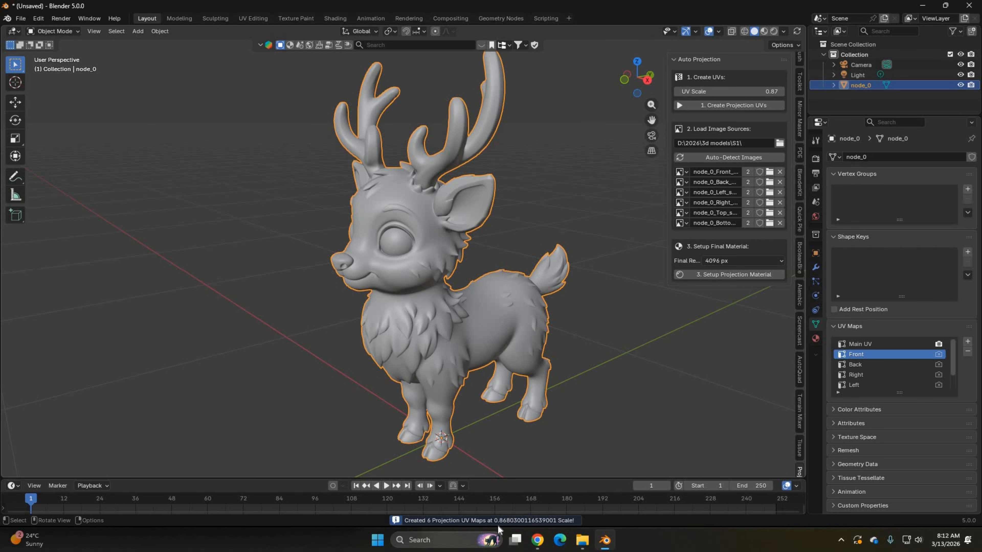
{"action": "left_click", "coordinate": [253, 19]}
{"action": "scroll", "coordinate": [220, 299], "scroll_direction": "down", "scroll_amount": 6}
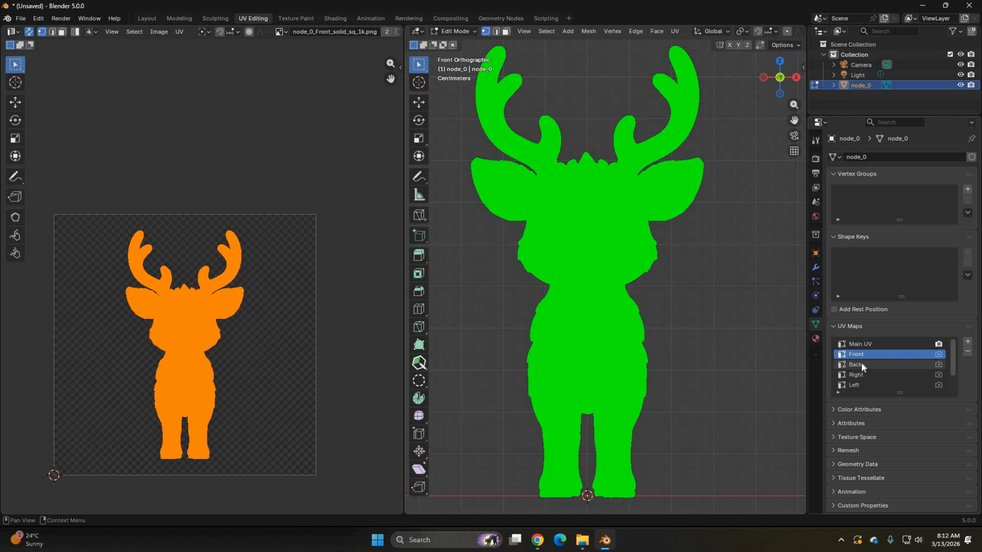
Show node_0_Right_solid_sq_1k.png behind the Right UV map and examine how well the UVs fit the deer's outline.
{"action": "left_click", "coordinate": [855, 364]}
{"action": "left_click", "coordinate": [856, 375]}
{"action": "left_click", "coordinate": [280, 32]}
{"action": "left_click", "coordinate": [349, 106]}
{"action": "scroll", "coordinate": [267, 209], "scroll_direction": "up", "scroll_amount": 8}
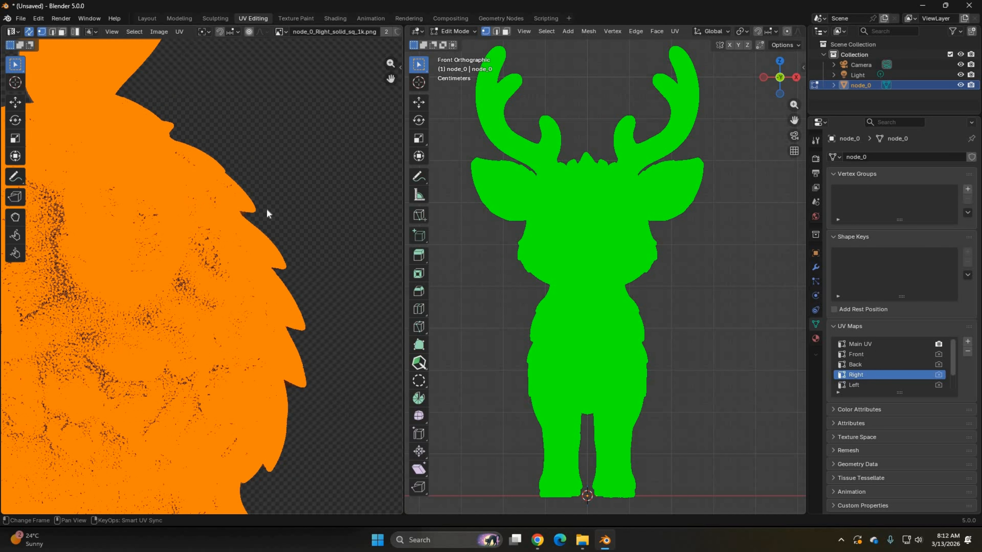
{"action": "scroll", "coordinate": [247, 232], "scroll_direction": "down", "scroll_amount": 7}
{"action": "middle_click_drag", "start_coordinate": [230, 253], "coordinate": [260, 257]}
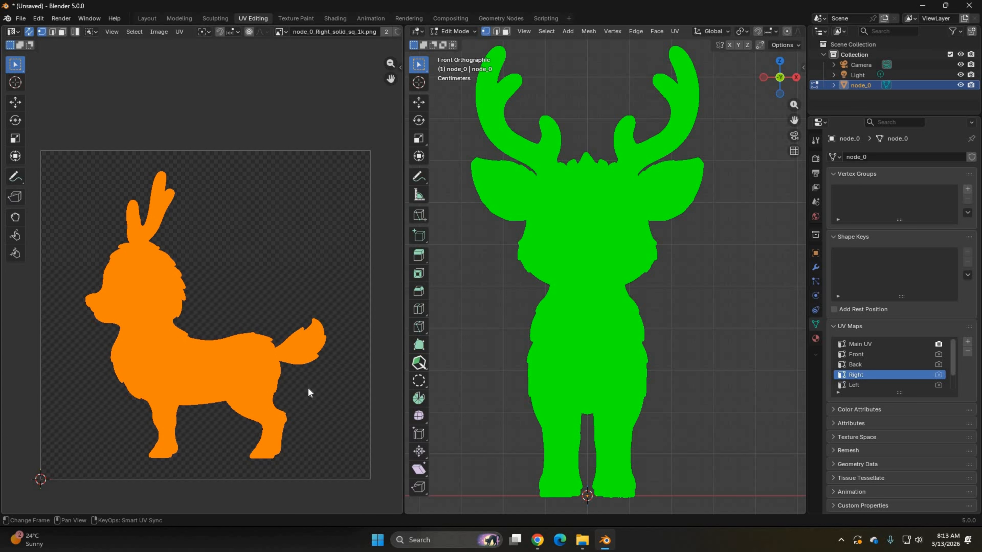
{"action": "scroll", "coordinate": [307, 387], "scroll_direction": "up", "scroll_amount": 5}
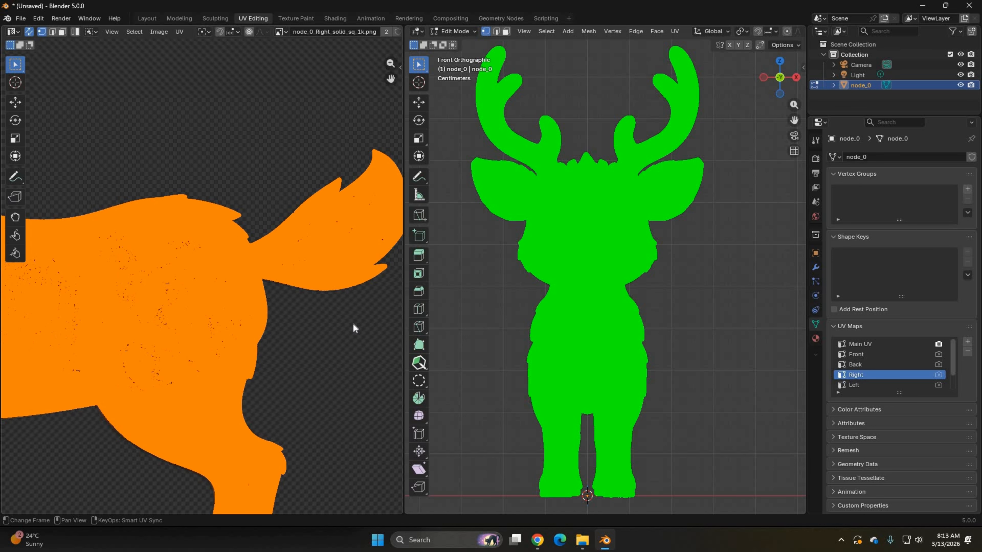
{"action": "scroll", "coordinate": [268, 320], "scroll_direction": "down", "scroll_amount": 6}
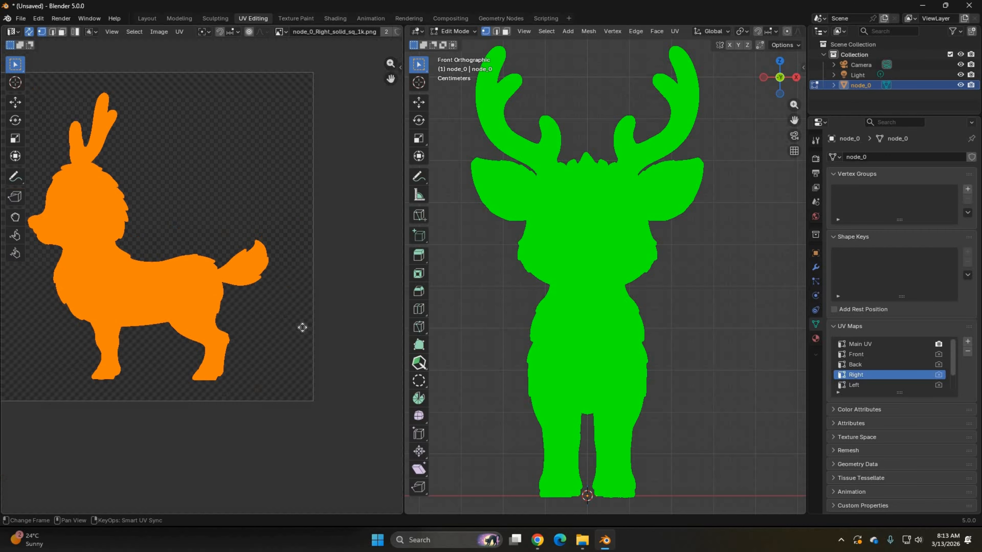
{"action": "middle_click_drag", "start_coordinate": [222, 249], "coordinate": [265, 272]}
{"action": "scroll", "coordinate": [266, 225], "scroll_direction": "up", "scroll_amount": 1}
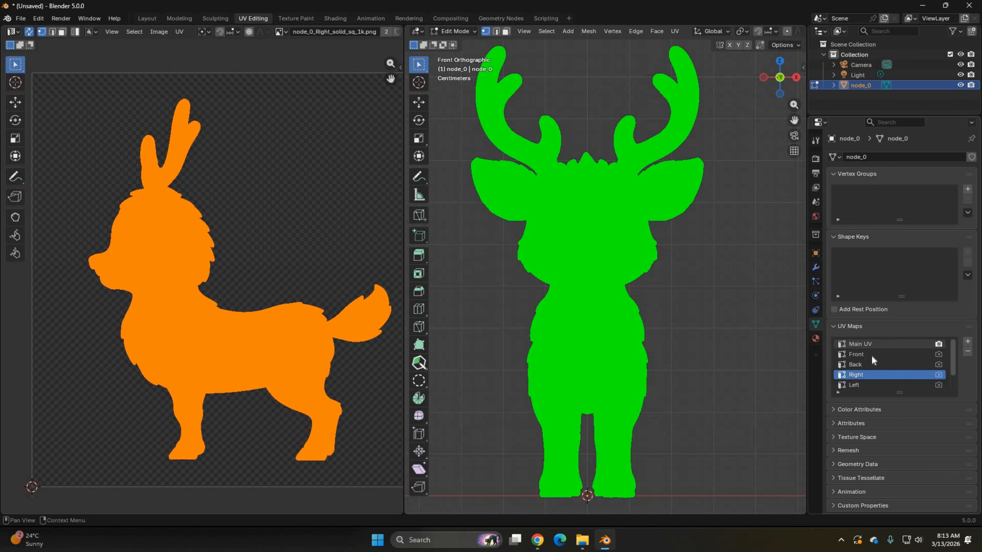
Make Main UV the active UV map and select the Final Paint Texture node in the Shading workspace.
{"action": "left_click", "coordinate": [870, 344]}
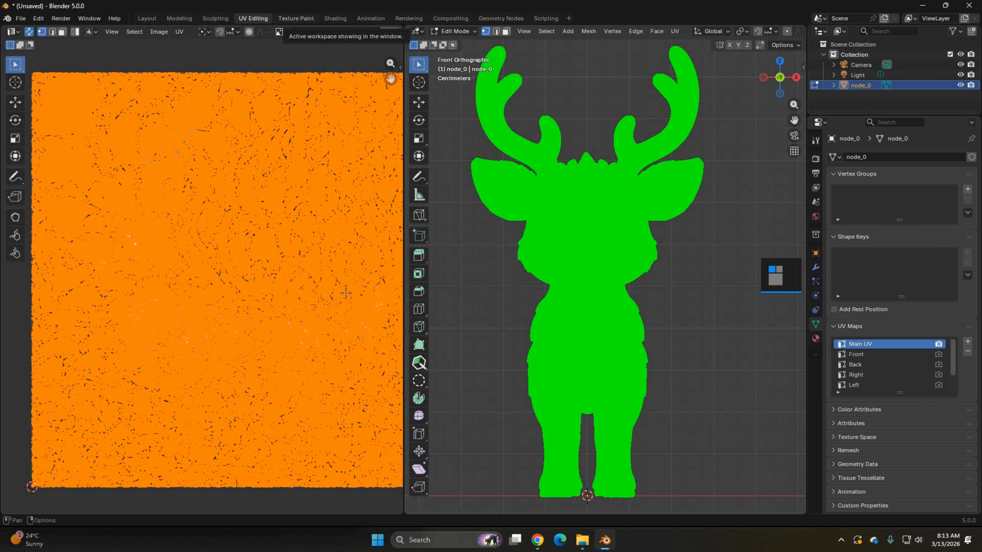
{"action": "left_click", "coordinate": [296, 18]}
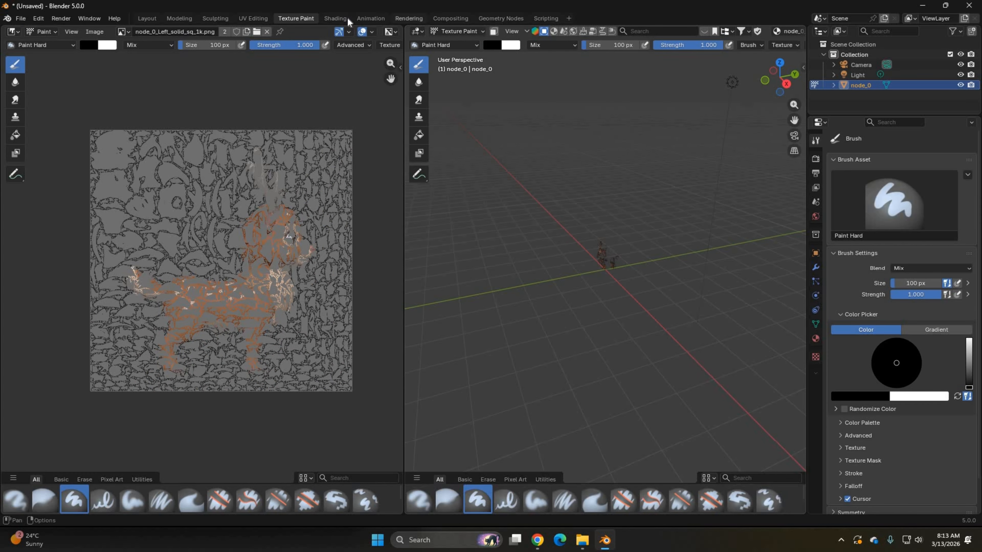
{"action": "left_click", "coordinate": [334, 19]}
{"action": "scroll", "coordinate": [595, 390], "scroll_direction": "down", "scroll_amount": 1}
{"action": "mouse_move", "coordinate": [803, 290]}
{"action": "middle_mouse_down"}
{"action": "mouse_move", "coordinate": [719, 387]}
{"action": "mouse_move", "coordinate": [541, 367]}
{"action": "middle_mouse_up"}
{"action": "scroll", "coordinate": [726, 368], "scroll_direction": "up", "scroll_amount": 5}
{"action": "left_click", "coordinate": [727, 369]}
{"action": "scroll", "coordinate": [606, 375], "scroll_direction": "up", "scroll_amount": 5}
{"action": "left_click", "coordinate": [605, 376], "text": "ctrl+shift"}
{"action": "scroll", "coordinate": [542, 368], "scroll_direction": "up", "scroll_amount": 3}
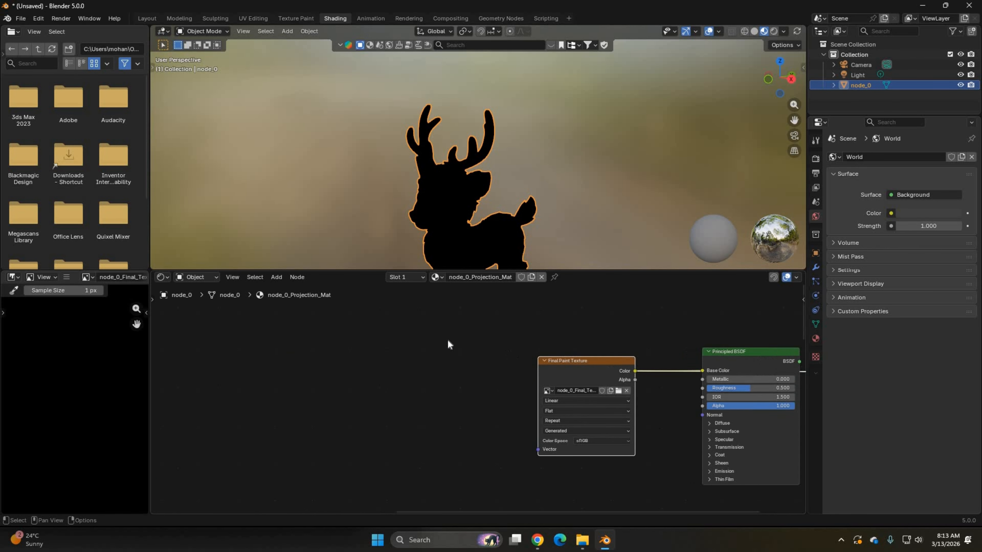
In the Texture Paint workspace, switch to the Clone brush and enable Clone from Paint Slot with its source slot list shown.
{"action": "left_click", "coordinate": [308, 18]}
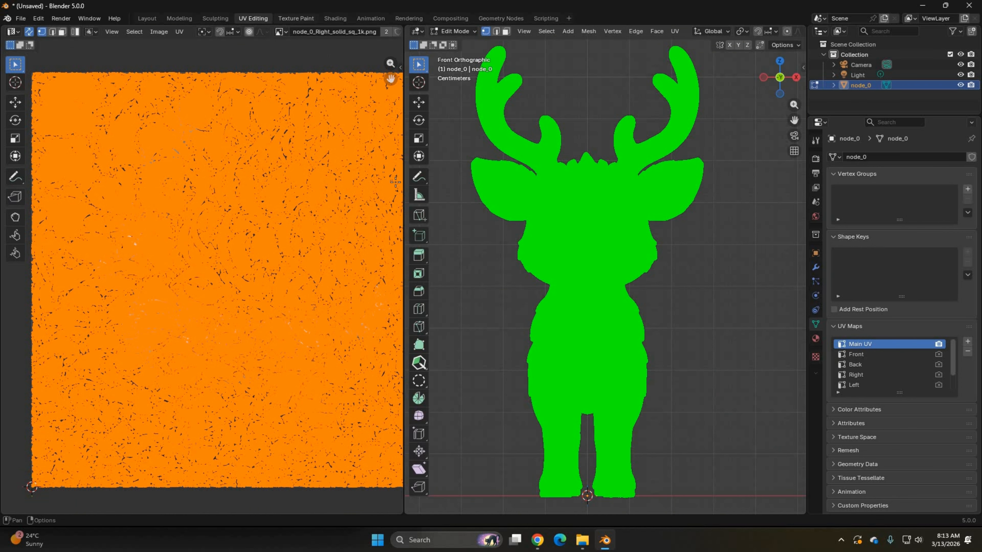
{"action": "middle_click_drag", "start_coordinate": [638, 257], "coordinate": [647, 252]}
{"action": "scroll", "coordinate": [644, 232], "scroll_direction": "up", "scroll_amount": 1}
{"action": "mouse_move", "coordinate": [638, 211]}
{"action": "middle_mouse_down", "text": "shift"}
{"action": "mouse_move", "coordinate": [629, 307]}
{"action": "mouse_move", "coordinate": [638, 263]}
{"action": "middle_mouse_up", "text": "shift"}
{"action": "scroll", "coordinate": [638, 263], "scroll_direction": "up", "scroll_amount": 2}
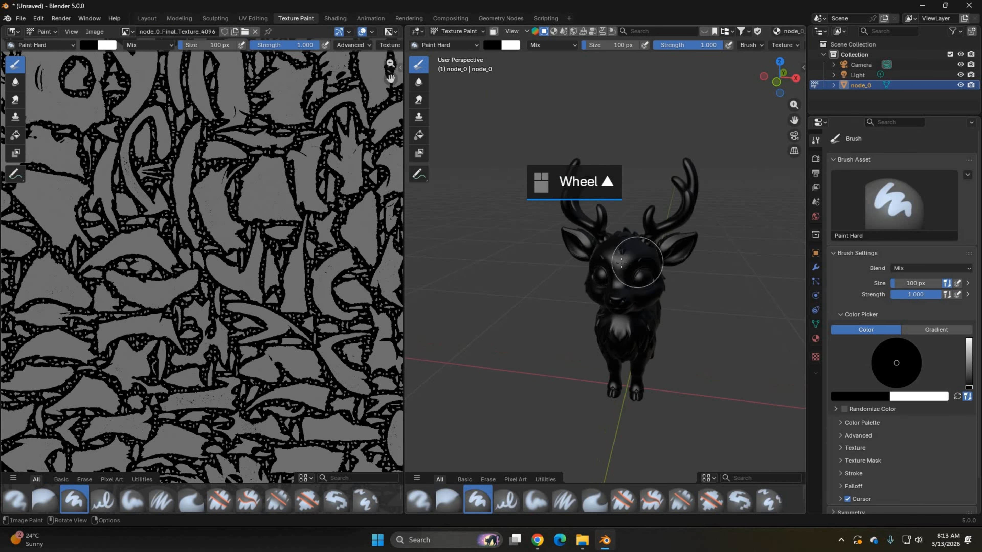
{"action": "left_click", "coordinate": [419, 117]}
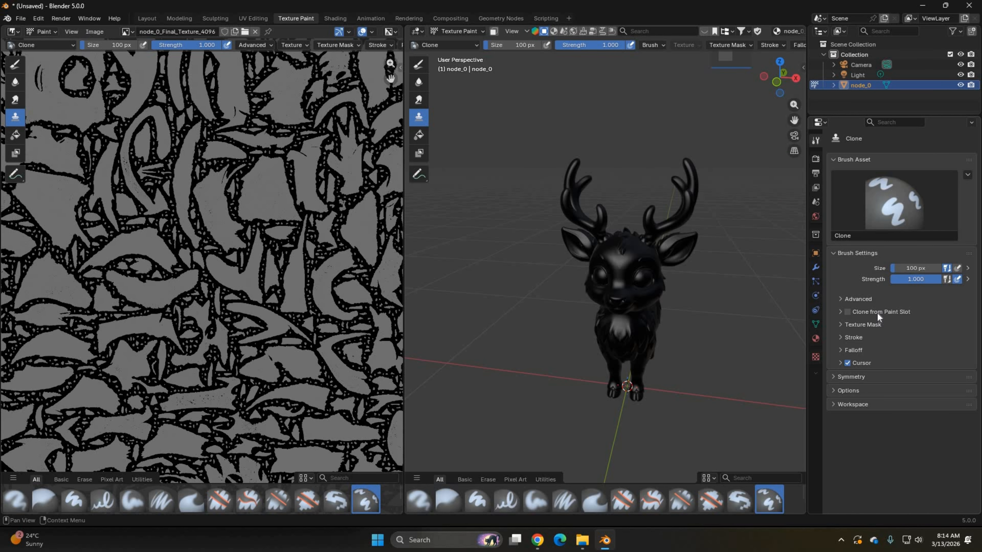
{"action": "left_click", "coordinate": [847, 312]}
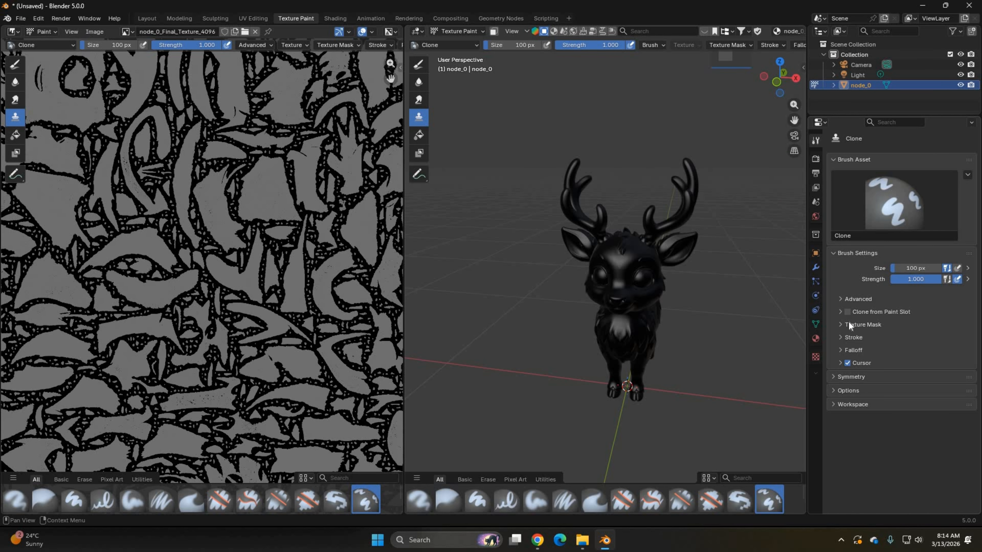
{"action": "left_click", "coordinate": [840, 312]}
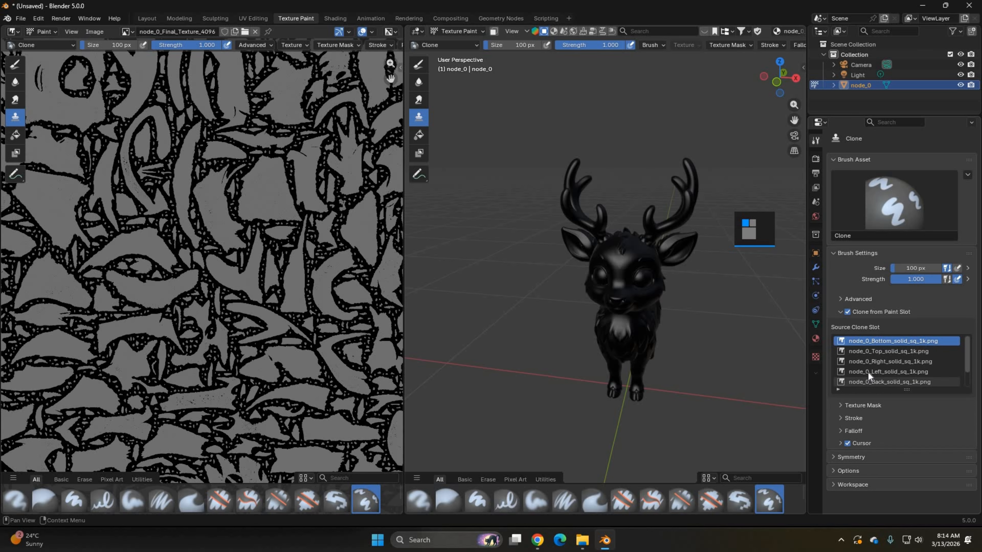
{"action": "scroll", "coordinate": [871, 375], "scroll_direction": "down", "scroll_amount": 2}
{"action": "scroll", "coordinate": [889, 377], "scroll_direction": "up", "scroll_amount": 2}
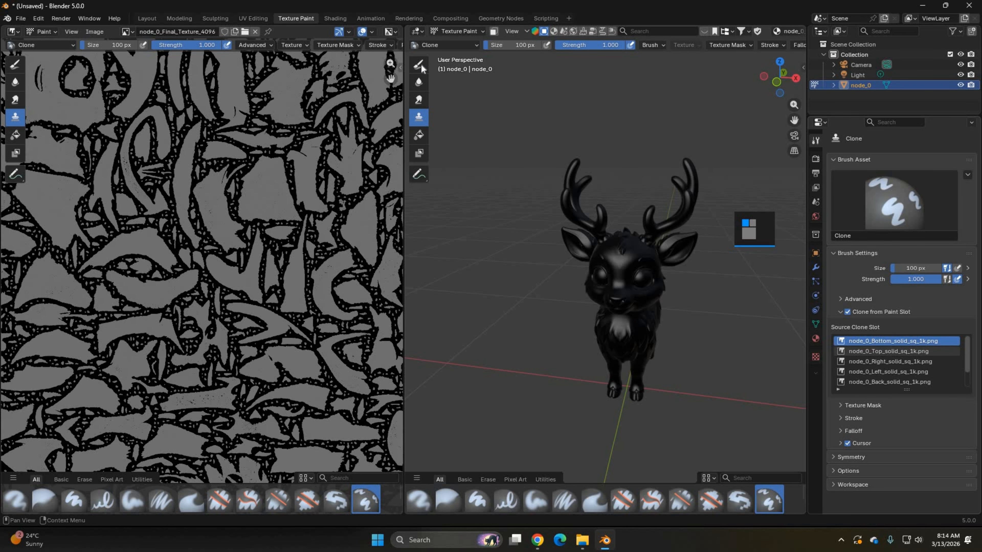
Examine the Source image nodes and their assigned UV maps in the Shading workspace.
{"action": "left_click", "coordinate": [338, 20]}
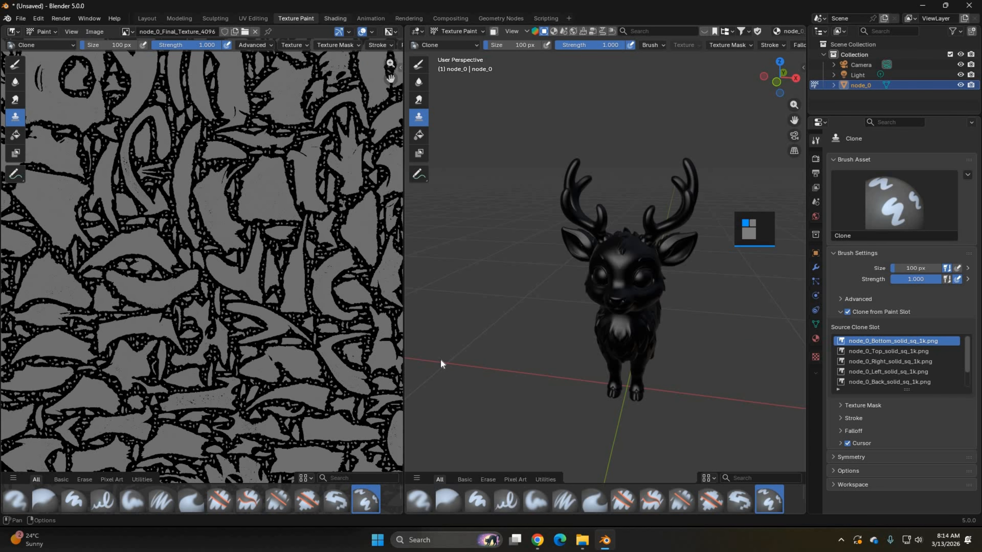
{"action": "scroll", "coordinate": [354, 419], "scroll_direction": "down", "scroll_amount": 6}
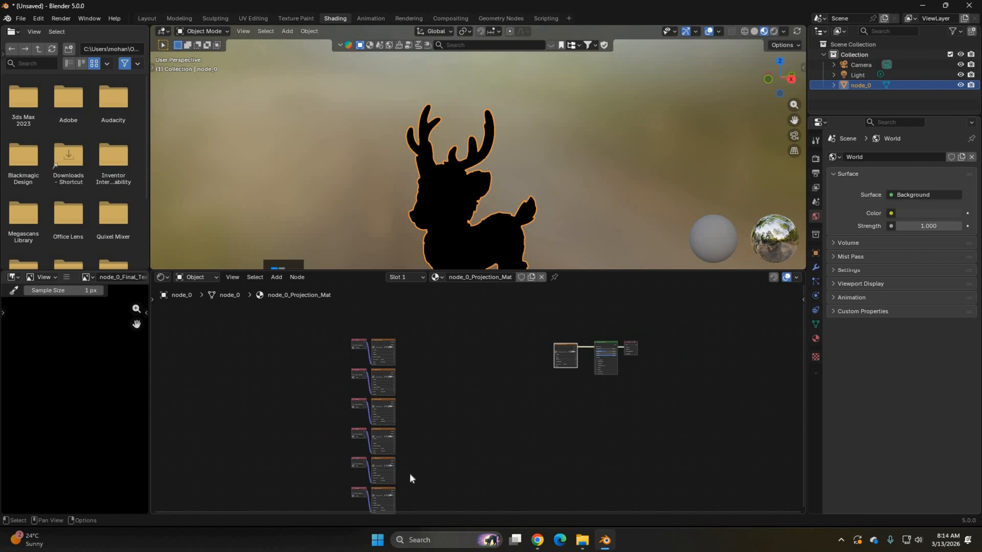
{"action": "left_click_drag", "start_coordinate": [428, 510], "coordinate": [340, 318]}
{"action": "scroll", "coordinate": [462, 371], "scroll_direction": "up", "scroll_amount": 4}
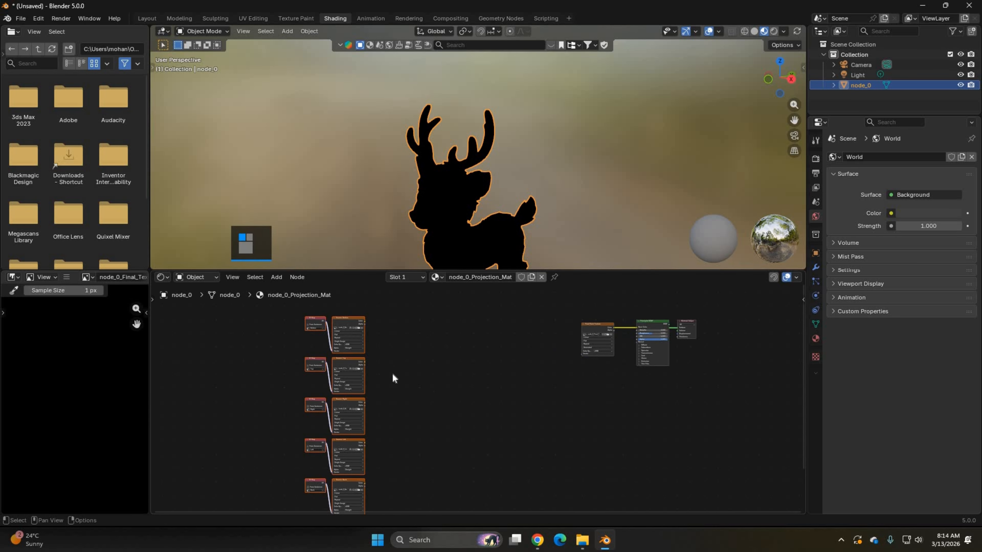
{"action": "middle_click_drag", "start_coordinate": [392, 373], "coordinate": [448, 410]}
{"action": "scroll", "coordinate": [421, 361], "scroll_direction": "up", "scroll_amount": 2}
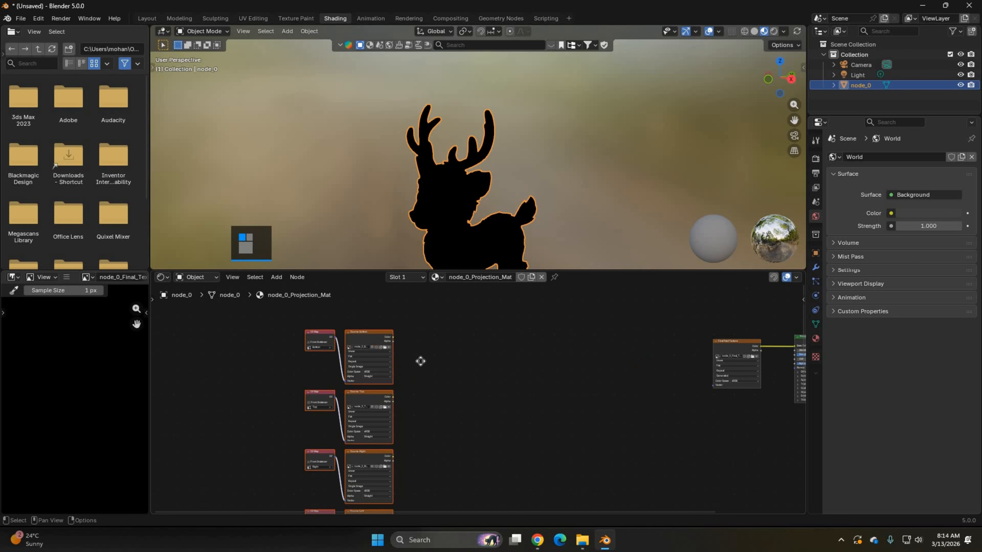
{"action": "middle_click_drag", "start_coordinate": [360, 319], "coordinate": [492, 334]}
{"action": "scroll", "coordinate": [493, 329], "scroll_direction": "up", "scroll_amount": 8}
{"action": "left_click", "coordinate": [503, 297]}
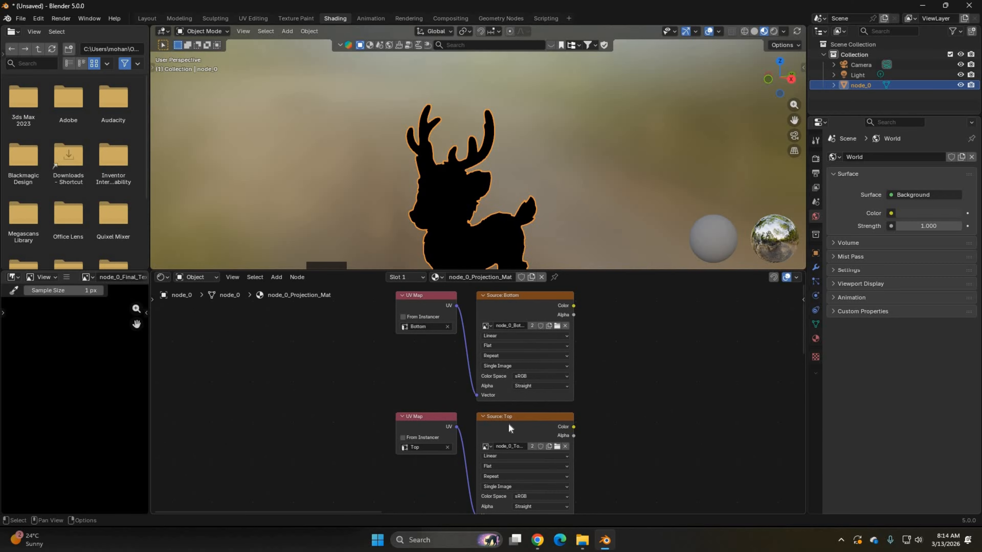
{"action": "left_click", "coordinate": [421, 422]}
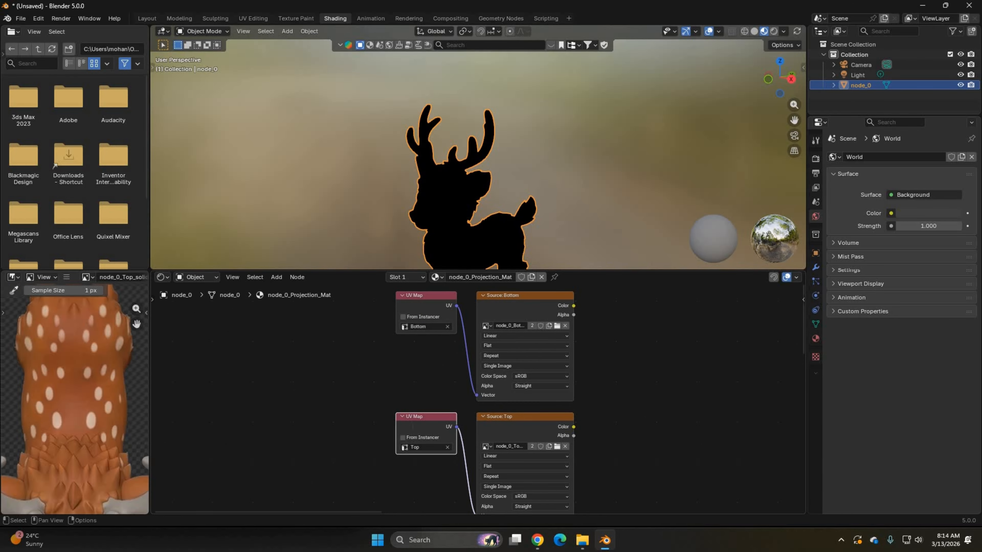
{"action": "left_click", "coordinate": [415, 447]}
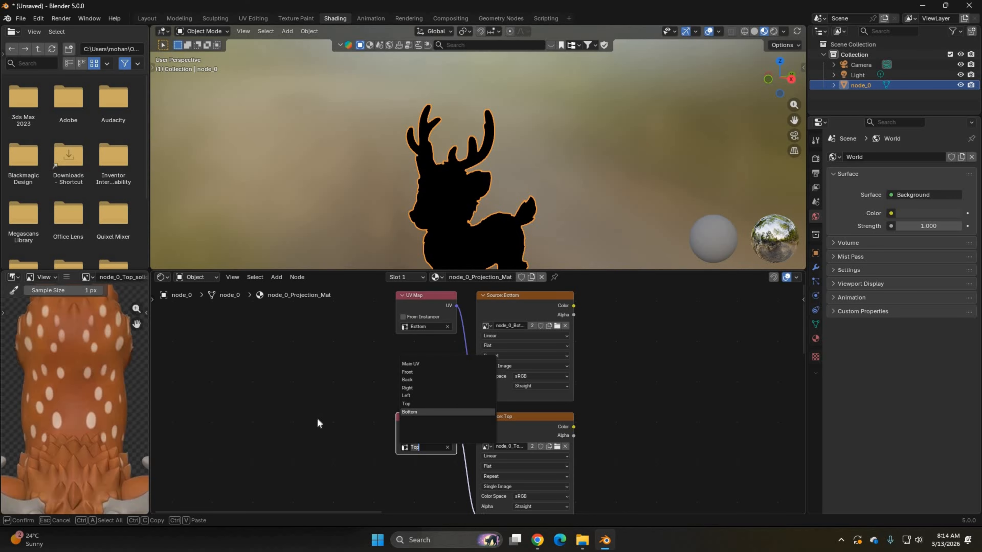
{"action": "left_click", "coordinate": [399, 451]}
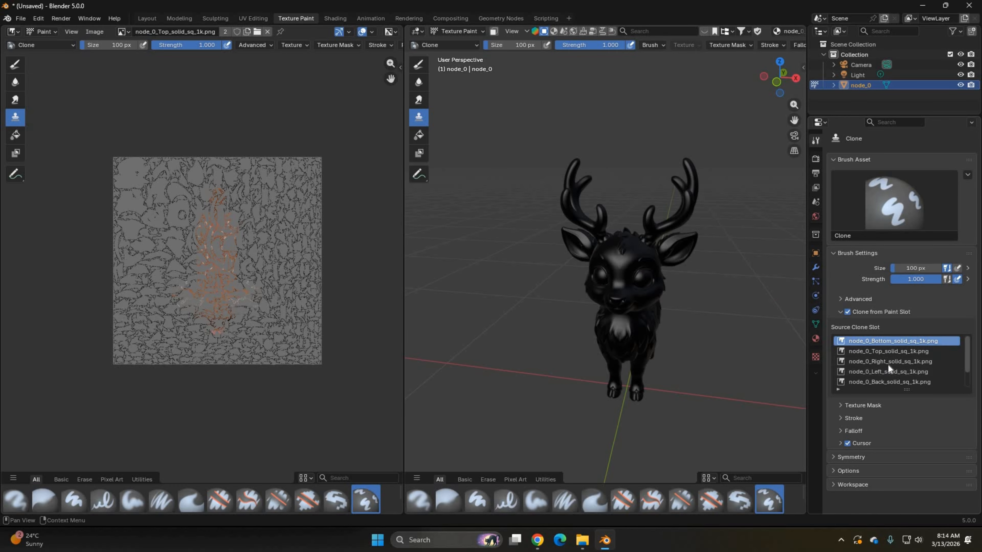
View the deer from below in Bottom Orthographic in Texture Paint and set the Clone brush size to 30 px.
{"action": "middle_click_drag", "start_coordinate": [676, 276], "coordinate": [644, 222]}
{"action": "scroll", "coordinate": [644, 223], "scroll_direction": "up", "scroll_amount": 1}
{"action": "middle_click_drag", "start_coordinate": [645, 255], "coordinate": [592, 266], "text": "shift"}
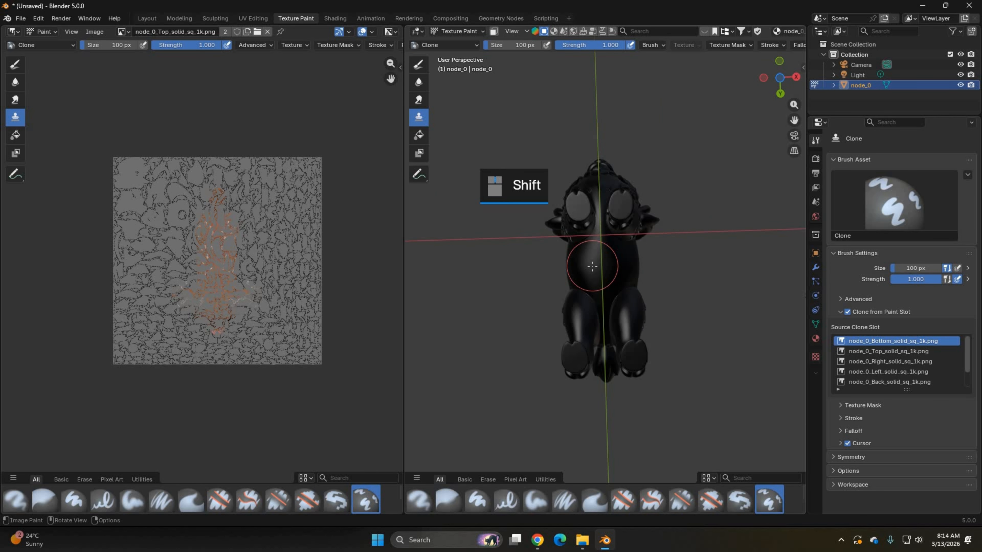
{"action": "key", "text": "ctrl+KP_7"}
{"action": "scroll", "coordinate": [661, 264], "scroll_direction": "up", "scroll_amount": 1}
{"action": "middle_click_drag", "start_coordinate": [626, 239], "coordinate": [616, 264], "text": "shift"}
{"action": "scroll", "coordinate": [620, 248], "scroll_direction": "up", "scroll_amount": 1}
{"action": "scroll", "coordinate": [620, 243], "scroll_direction": "down", "scroll_amount": 1}
{"action": "scroll", "coordinate": [559, 250], "scroll_direction": "up", "scroll_amount": 1}
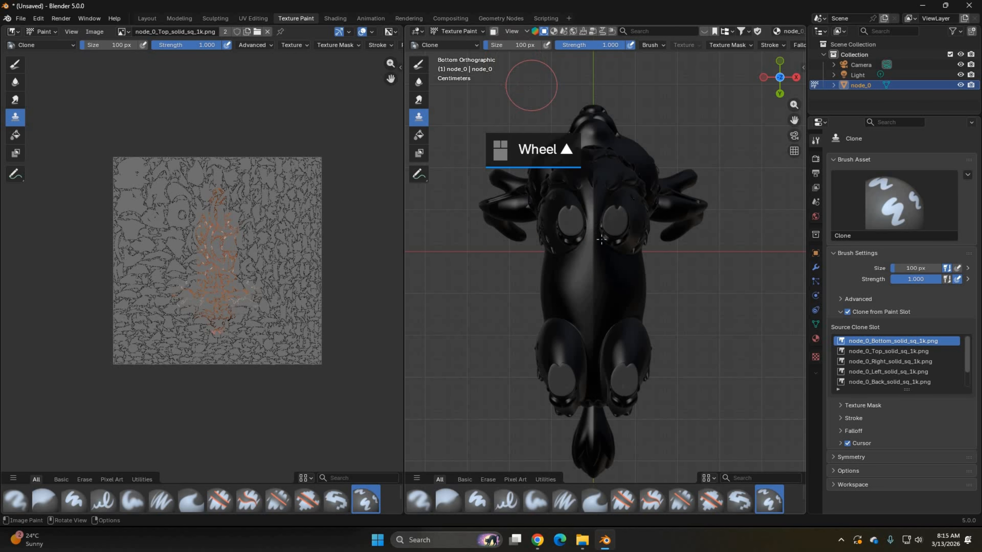
{"action": "left_click_drag", "start_coordinate": [520, 45], "coordinate": [521, 45]}
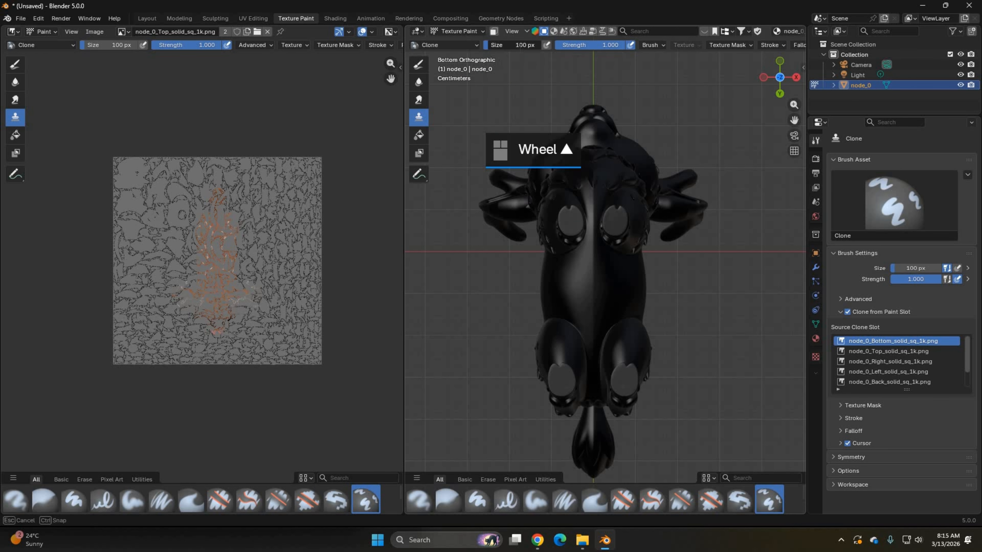
{"action": "type", "text": "30"}
{"action": "key", "text": "Return"}
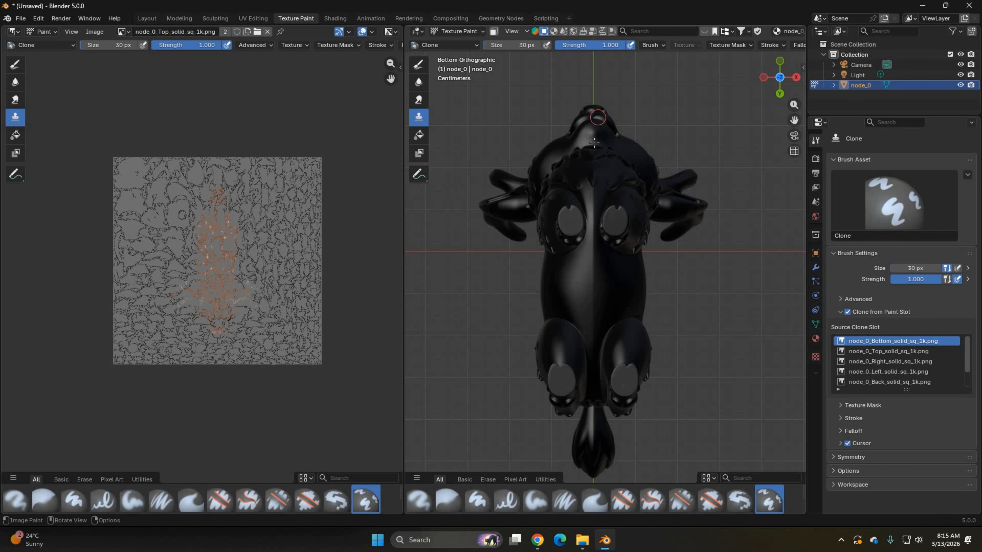
Make Final Paint Texture the active paint target and clone node_0_Bottom_solid_sq_1k.png over the deer's whole underside.
{"action": "left_click_drag", "start_coordinate": [584, 137], "coordinate": [605, 277]}
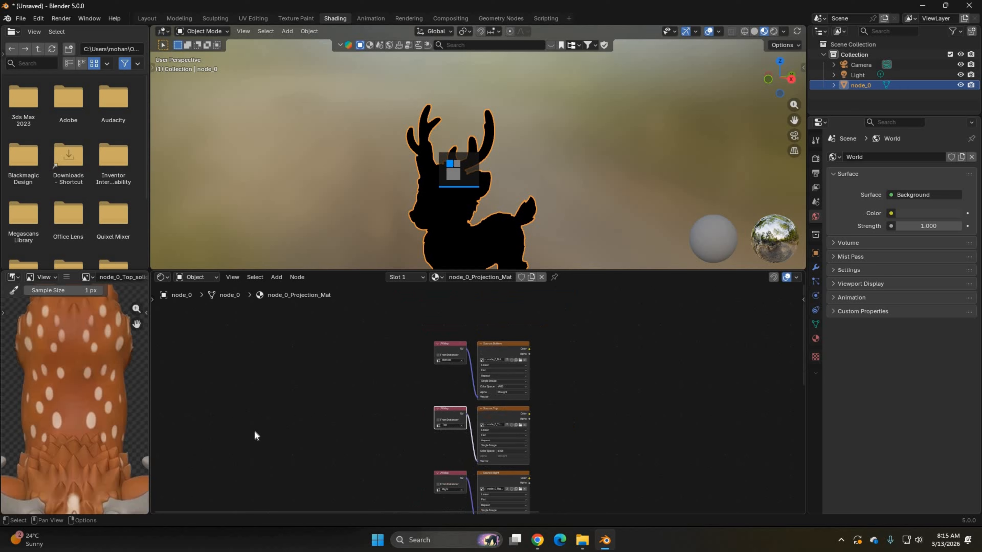
{"action": "scroll", "coordinate": [669, 348], "scroll_direction": "up", "scroll_amount": 4}
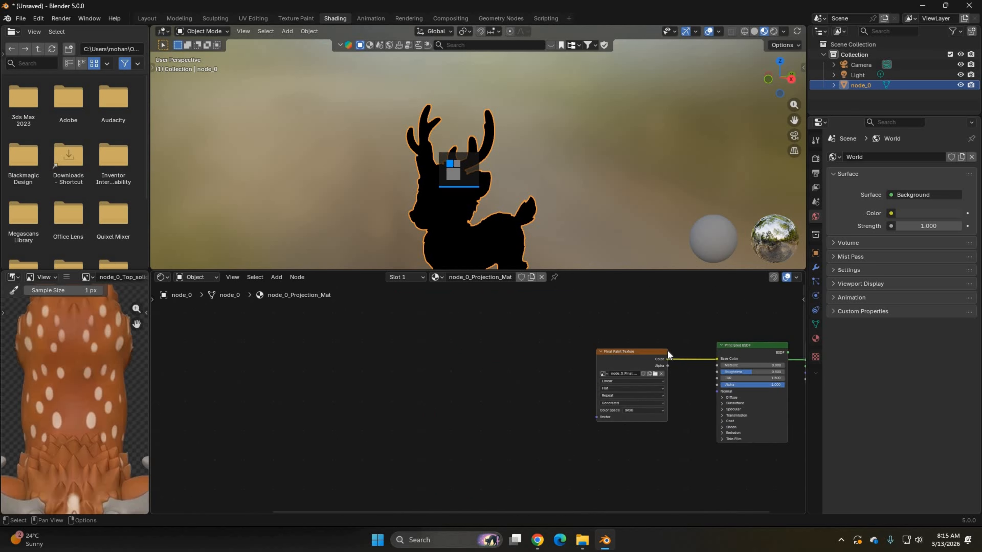
{"action": "left_click", "coordinate": [282, 19]}
{"action": "mouse_move", "coordinate": [607, 214]}
{"action": "left_mouse_down"}
{"action": "mouse_move", "coordinate": [584, 256]}
{"action": "mouse_move", "coordinate": [614, 157]}
{"action": "mouse_move", "coordinate": [658, 178]}
{"action": "mouse_move", "coordinate": [518, 174]}
{"action": "mouse_move", "coordinate": [557, 357]}
{"action": "left_mouse_up"}
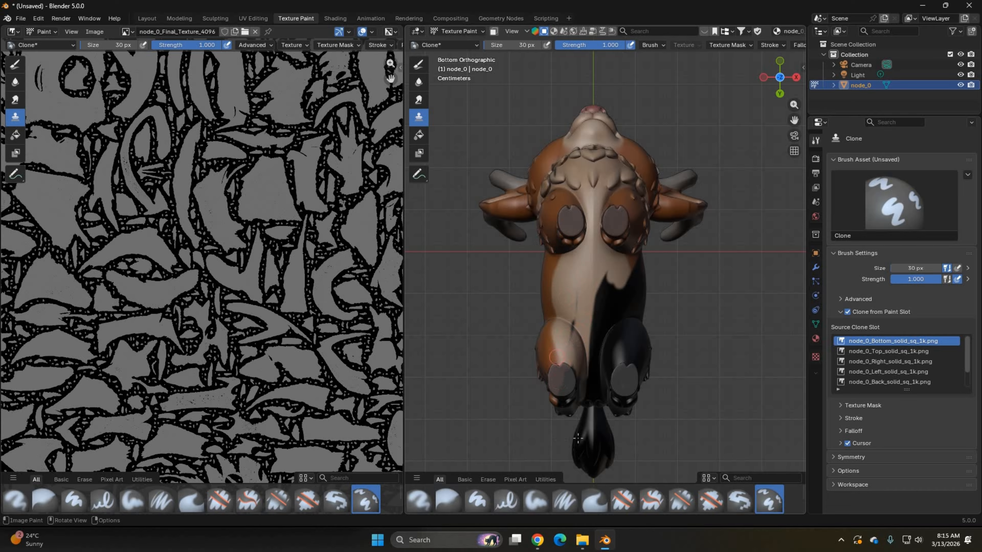
{"action": "mouse_move", "coordinate": [578, 438]}
{"action": "left_mouse_down"}
{"action": "mouse_move", "coordinate": [634, 294]}
{"action": "mouse_move", "coordinate": [697, 272]}
{"action": "left_mouse_up"}
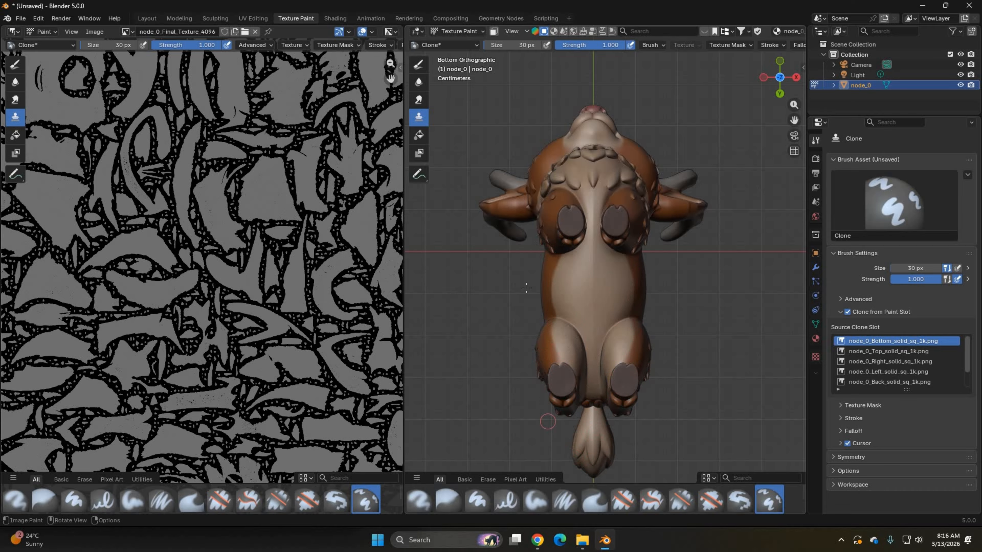
In Top Orthographic, clone node_0_Top_solid_sq_1k.png over the deer's back, tail, head and antlers.
{"action": "left_click", "coordinate": [886, 350]}
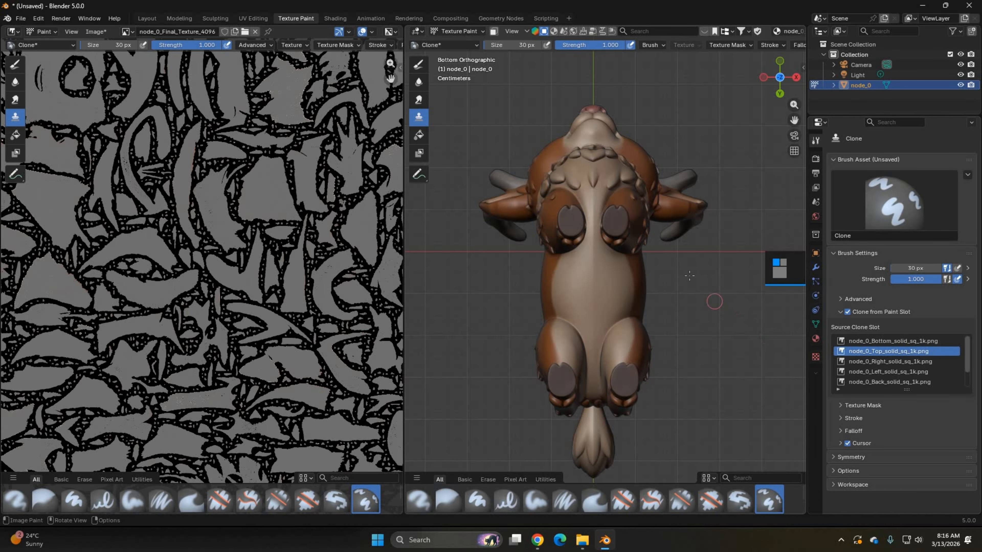
{"action": "key", "text": "KP_7"}
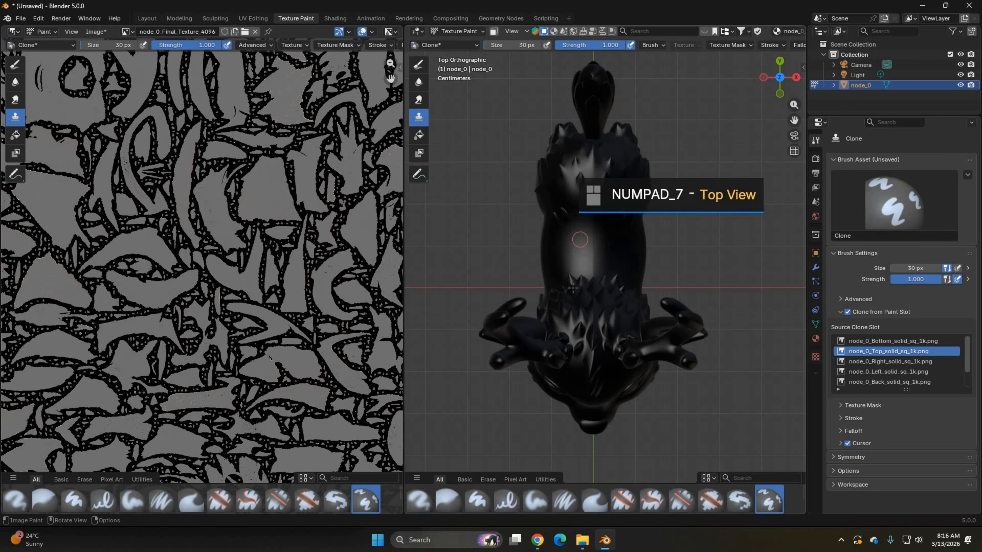
{"action": "mouse_move", "coordinate": [572, 288]}
{"action": "left_mouse_down"}
{"action": "mouse_move", "coordinate": [590, 69]}
{"action": "mouse_move", "coordinate": [616, 89]}
{"action": "left_mouse_up"}
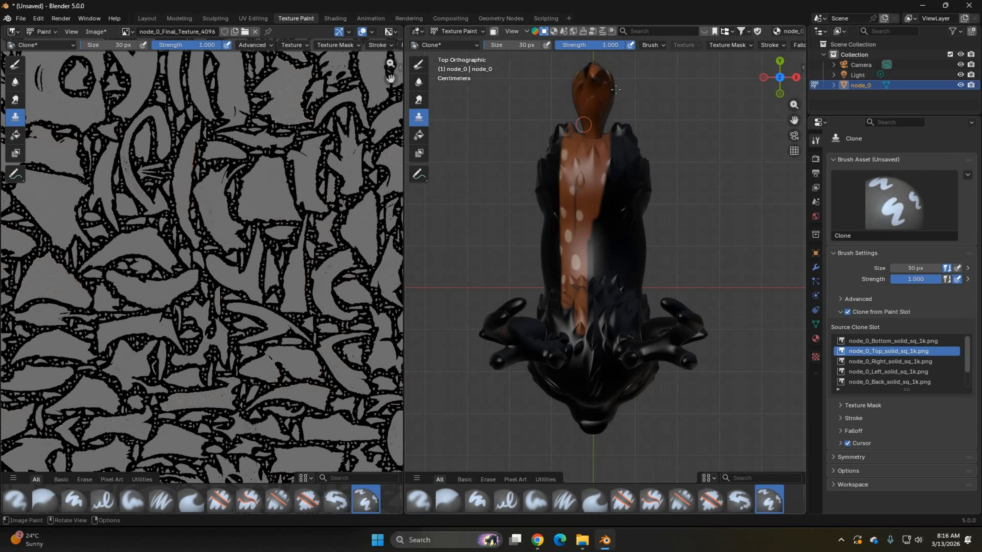
{"action": "left_click_drag", "start_coordinate": [621, 155], "coordinate": [558, 204]}
{"action": "mouse_move", "coordinate": [494, 348]}
{"action": "left_mouse_down"}
{"action": "mouse_move", "coordinate": [555, 337]}
{"action": "mouse_move", "coordinate": [599, 387]}
{"action": "mouse_move", "coordinate": [702, 320]}
{"action": "left_mouse_up"}
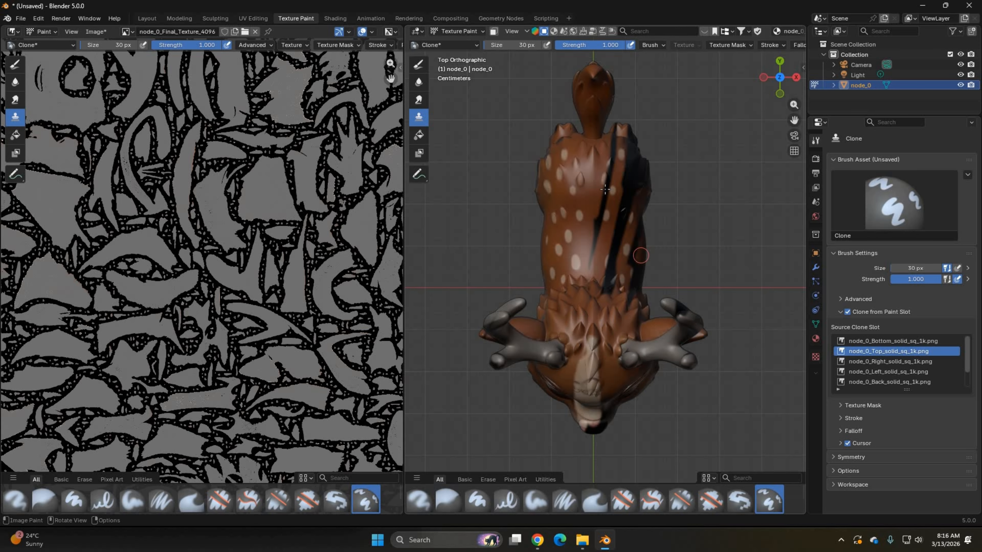
{"action": "left_click_drag", "start_coordinate": [640, 255], "coordinate": [555, 160]}
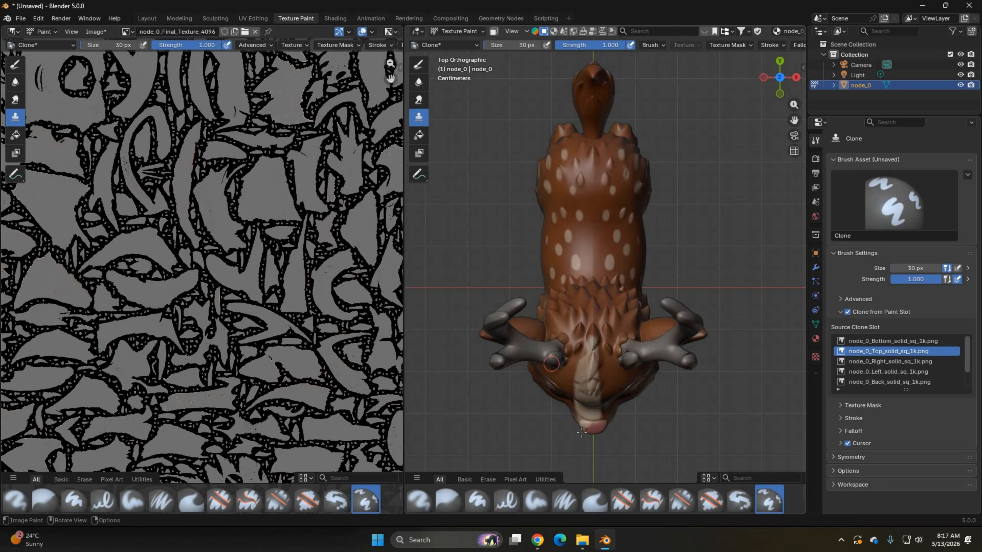
Display node_0_Left_solid_sq_1k.png in the image editor and make the same image the clone source.
{"action": "middle_click_drag", "start_coordinate": [621, 218], "coordinate": [696, 252]}
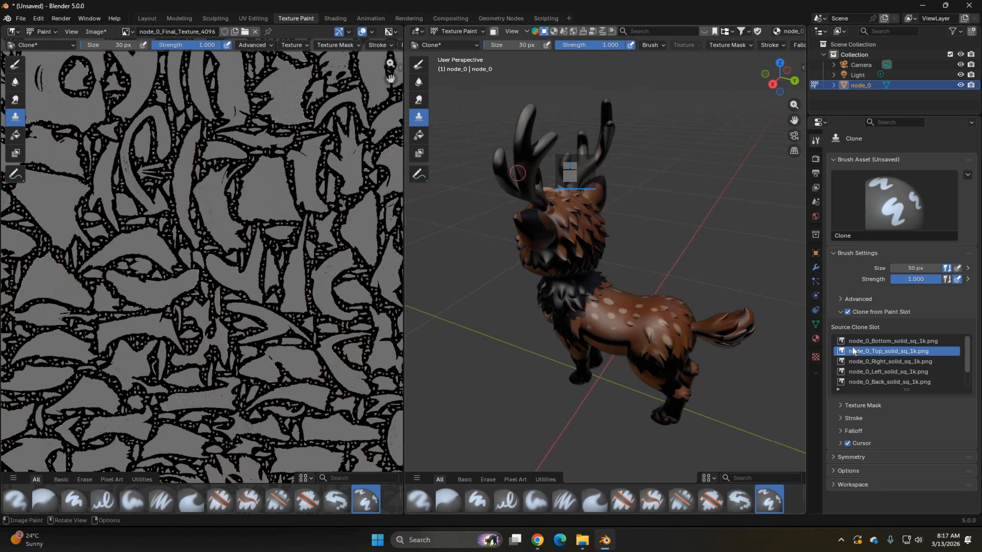
{"action": "left_click", "coordinate": [884, 365]}
{"action": "scroll", "coordinate": [307, 184], "scroll_direction": "down", "scroll_amount": 5}
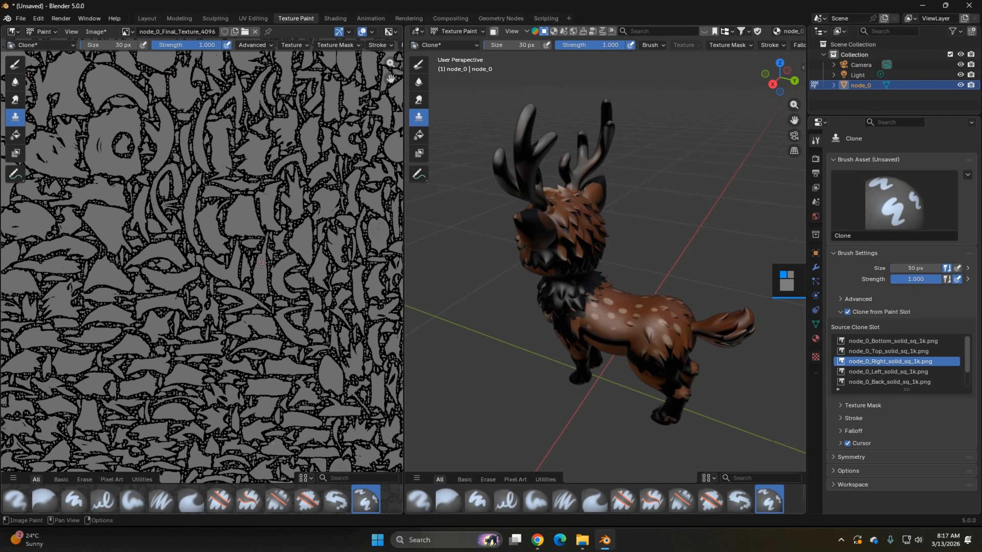
{"action": "scroll", "coordinate": [129, 61], "scroll_direction": "up", "scroll_amount": 1}
{"action": "left_click", "coordinate": [125, 31]}
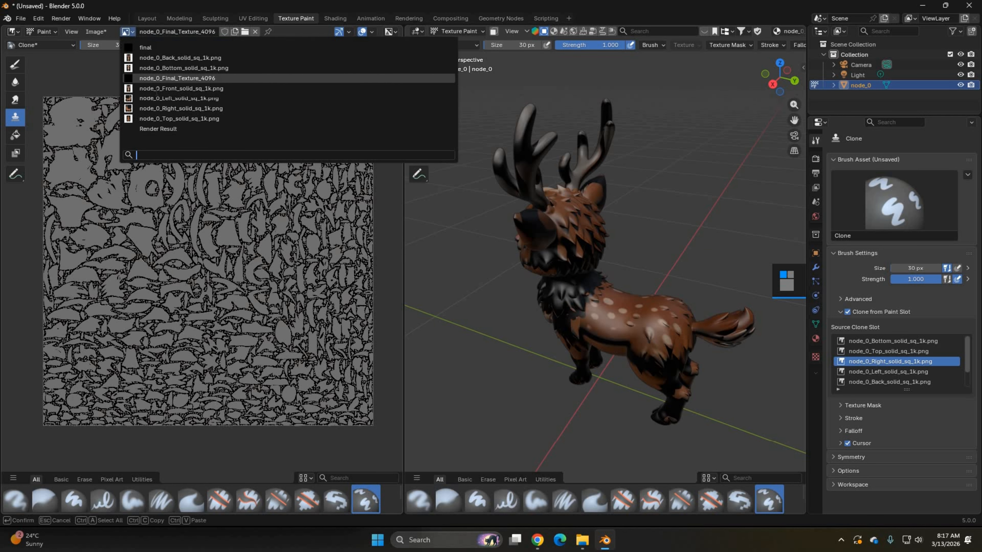
{"action": "left_click", "coordinate": [184, 98]}
{"action": "scroll", "coordinate": [230, 237], "scroll_direction": "up", "scroll_amount": 6}
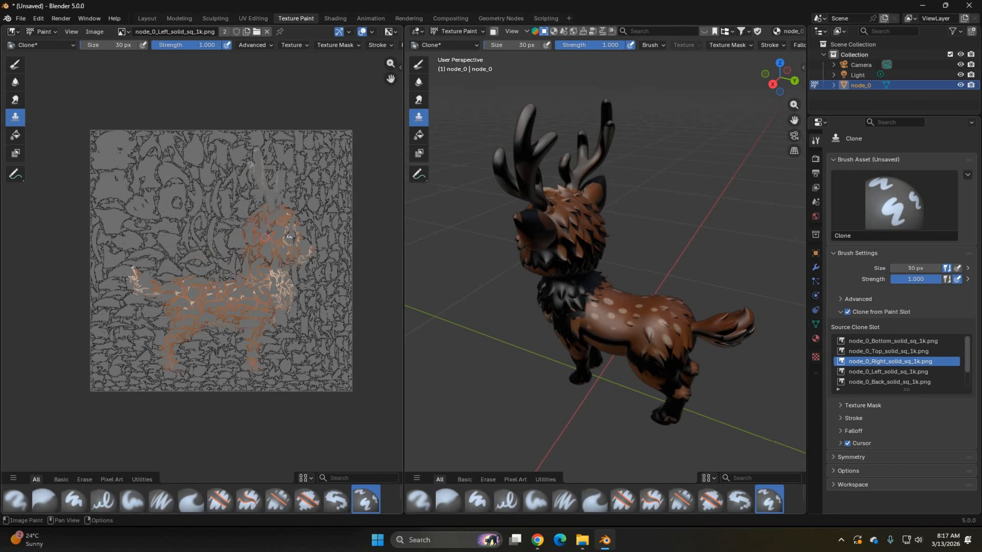
{"action": "left_click", "coordinate": [892, 372]}
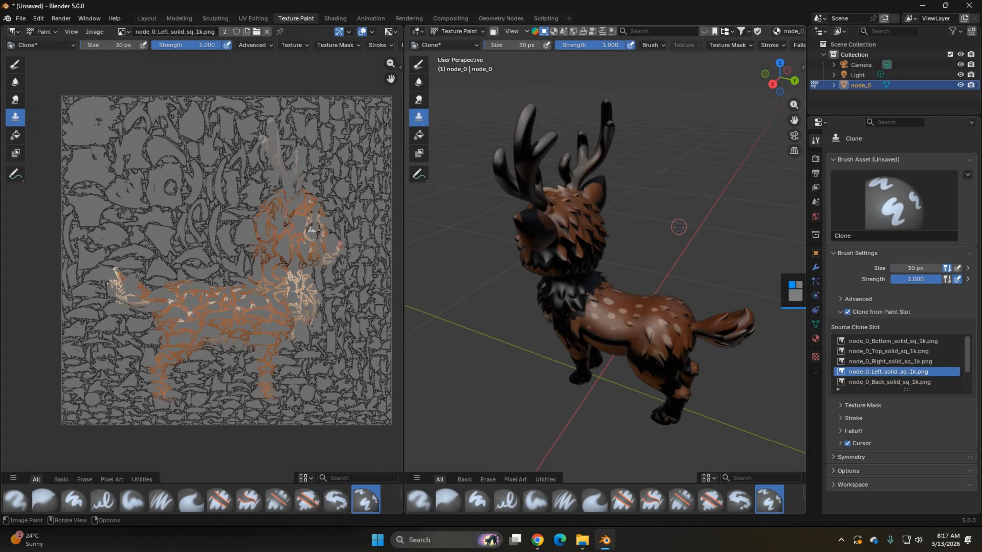
In Left Orthographic, set the Clone strength to 1.000 and clone the left image over the side of the tail.
{"action": "key", "text": "KP_3"}
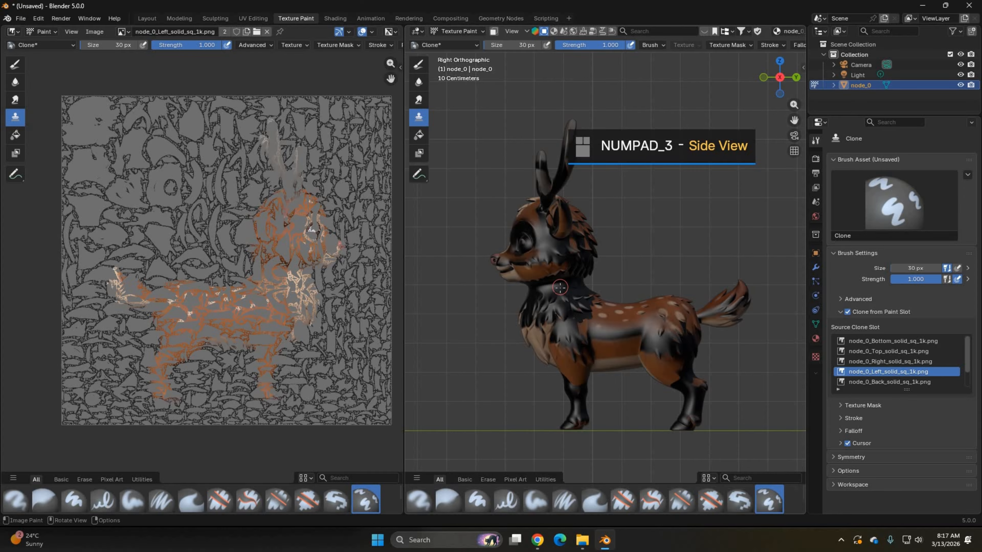
{"action": "key", "text": "ctrl+KP_3"}
{"action": "scroll", "coordinate": [610, 278], "scroll_direction": "up", "scroll_amount": 2}
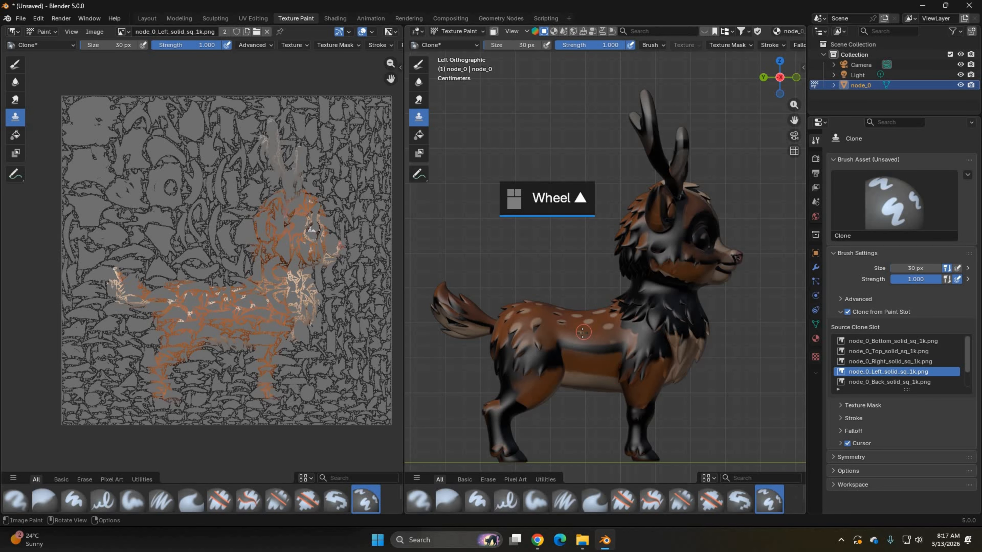
{"action": "scroll", "coordinate": [578, 335], "scroll_direction": "up", "scroll_amount": 5}
{"action": "middle_click_drag", "start_coordinate": [514, 189], "coordinate": [513, 255], "text": "shift"}
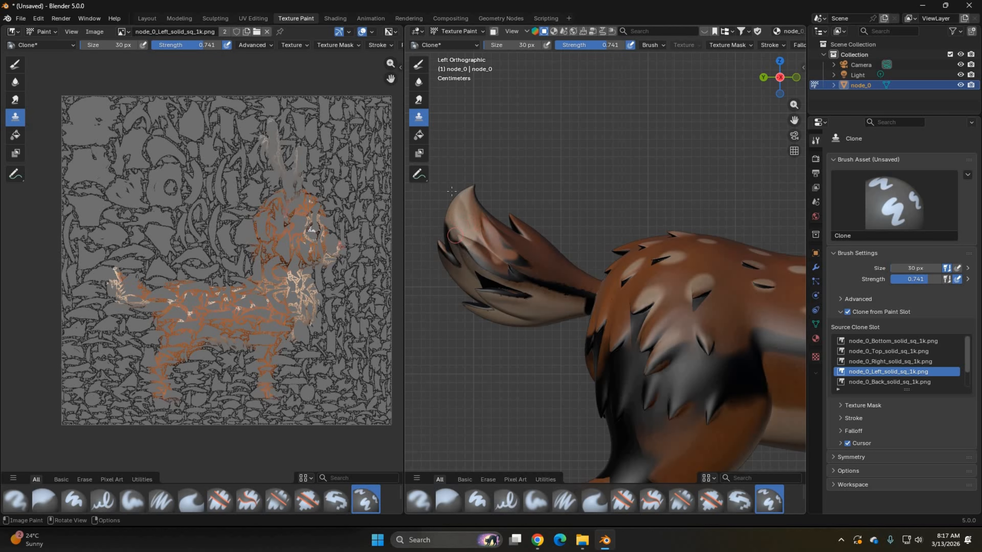
{"action": "key", "text": "shift+f"}
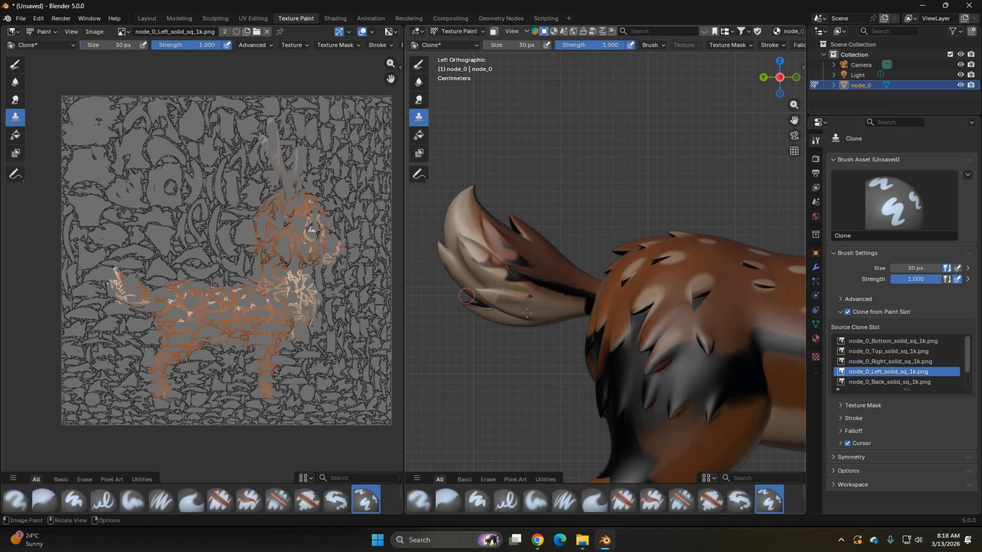
{"action": "left_click_drag", "start_coordinate": [541, 252], "coordinate": [583, 315]}
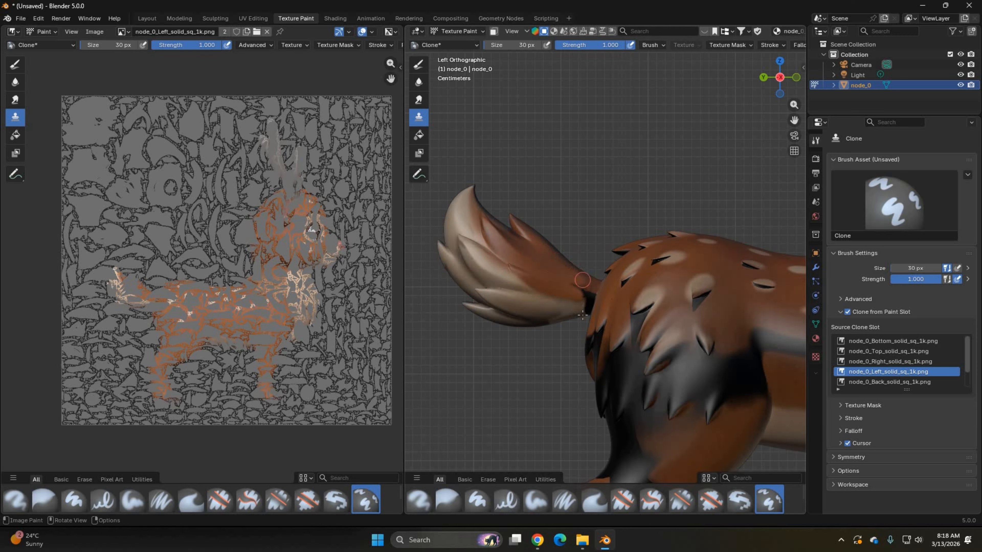
{"action": "scroll", "coordinate": [505, 213], "scroll_direction": "down", "scroll_amount": 2}
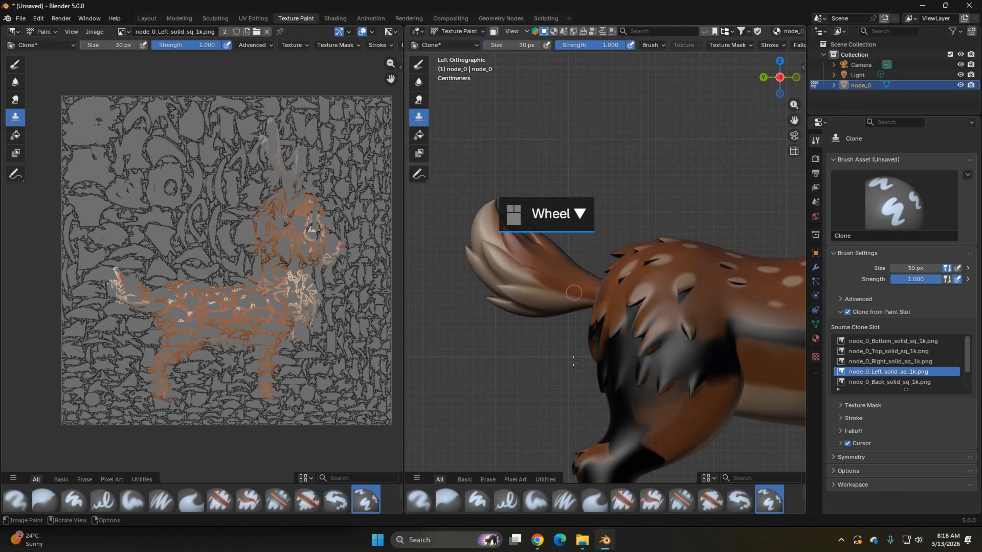
Switch the clone source to node_0_Top_solid_sq_1k.png and touch up the upper side of the tail.
{"action": "middle_click_drag", "start_coordinate": [505, 213], "coordinate": [516, 298]}
{"action": "left_click", "coordinate": [881, 352]}
{"action": "scroll", "coordinate": [586, 320], "scroll_direction": "up", "scroll_amount": 3}
{"action": "middle_click_drag", "start_coordinate": [585, 321], "coordinate": [543, 352]}
{"action": "mouse_move", "coordinate": [546, 352]}
{"action": "left_mouse_down"}
{"action": "mouse_move", "coordinate": [588, 355]}
{"action": "mouse_move", "coordinate": [583, 367]}
{"action": "left_mouse_up"}
{"action": "middle_click_drag", "start_coordinate": [603, 329], "coordinate": [529, 263]}
{"action": "scroll", "coordinate": [481, 263], "scroll_direction": "up", "scroll_amount": 2}
Return the clone source to node_0_Left_solid_sq_1k.png and paint over the pale outer part of the tail.
{"action": "left_click", "coordinate": [889, 362]}
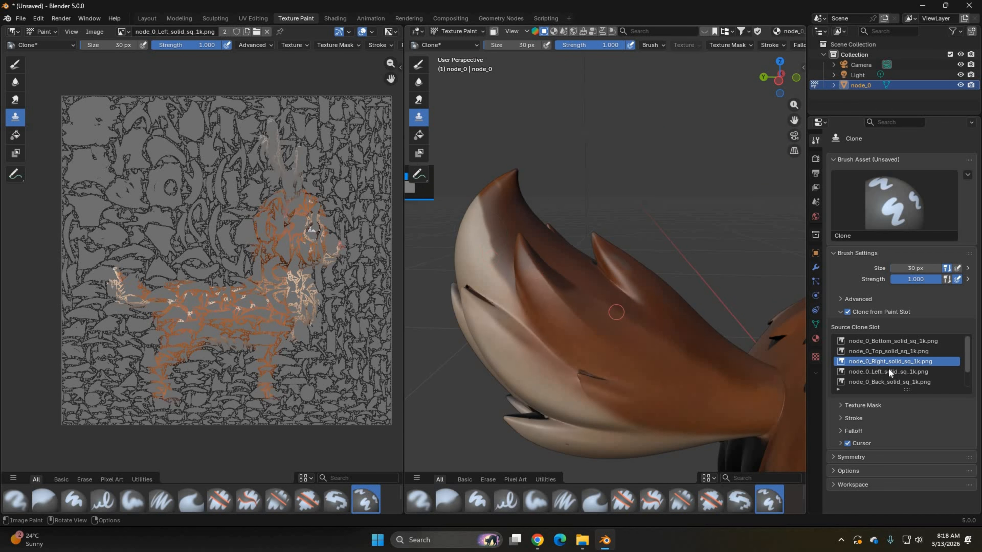
{"action": "left_click", "coordinate": [888, 371]}
{"action": "left_click_drag", "start_coordinate": [504, 270], "coordinate": [475, 247]}
In Left Orthographic, clone the left image over the rump and upper thigh.
{"action": "scroll", "coordinate": [496, 279], "scroll_direction": "down", "scroll_amount": 3}
{"action": "middle_click_drag", "start_coordinate": [495, 279], "coordinate": [553, 288], "text": "shift"}
{"action": "key", "text": "ctrl+KP_3"}
{"action": "scroll", "coordinate": [657, 332], "scroll_direction": "up", "scroll_amount": 3}
{"action": "middle_click_drag", "start_coordinate": [624, 305], "coordinate": [576, 251], "text": "shift"}
{"action": "left_click_drag", "start_coordinate": [579, 257], "coordinate": [613, 263]}
{"action": "middle_click_drag", "start_coordinate": [615, 251], "coordinate": [558, 232], "text": "shift"}
{"action": "mouse_move", "coordinate": [558, 232]}
{"action": "left_mouse_down"}
{"action": "mouse_move", "coordinate": [486, 246]}
{"action": "mouse_move", "coordinate": [505, 265]}
{"action": "left_mouse_up"}
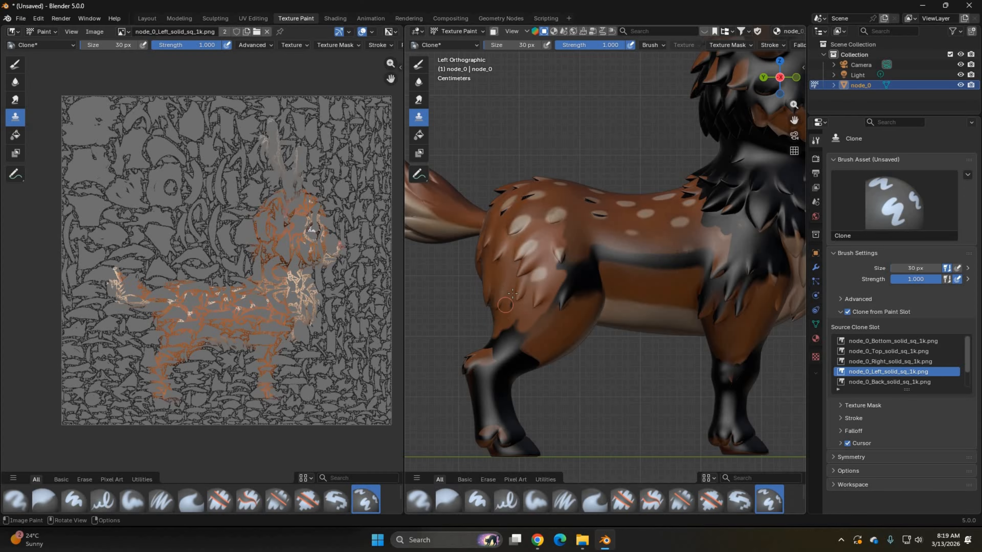
Clone the left image down the hind leg to the hoof and over the thigh's front edge.
{"action": "left_click_drag", "start_coordinate": [519, 328], "coordinate": [509, 389]}
{"action": "middle_click_drag", "start_coordinate": [507, 371], "coordinate": [536, 304], "text": "shift"}
{"action": "mouse_move", "coordinate": [528, 317]}
{"action": "left_mouse_down"}
{"action": "mouse_move", "coordinate": [519, 329]}
{"action": "mouse_move", "coordinate": [551, 388]}
{"action": "left_mouse_up"}
{"action": "left_click_drag", "start_coordinate": [592, 228], "coordinate": [616, 209]}
Clone the left image along the deer's flank between the thigh and the shoulder.
{"action": "middle_click_drag", "start_coordinate": [565, 295], "coordinate": [502, 379], "text": "shift"}
{"action": "scroll", "coordinate": [546, 317], "scroll_direction": "up", "scroll_amount": 3}
{"action": "mouse_move", "coordinate": [532, 278]}
{"action": "left_mouse_down"}
{"action": "mouse_move", "coordinate": [541, 356]}
{"action": "mouse_move", "coordinate": [646, 308]}
{"action": "mouse_move", "coordinate": [672, 316]}
{"action": "left_mouse_up"}
{"action": "scroll", "coordinate": [634, 306], "scroll_direction": "down", "scroll_amount": 2}
{"action": "left_click_drag", "start_coordinate": [563, 288], "coordinate": [609, 248]}
Lower the Clone strength to 0.424 and blend the spotted area along the upper flank.
{"action": "left_click_drag", "start_coordinate": [617, 45], "coordinate": [578, 45]}
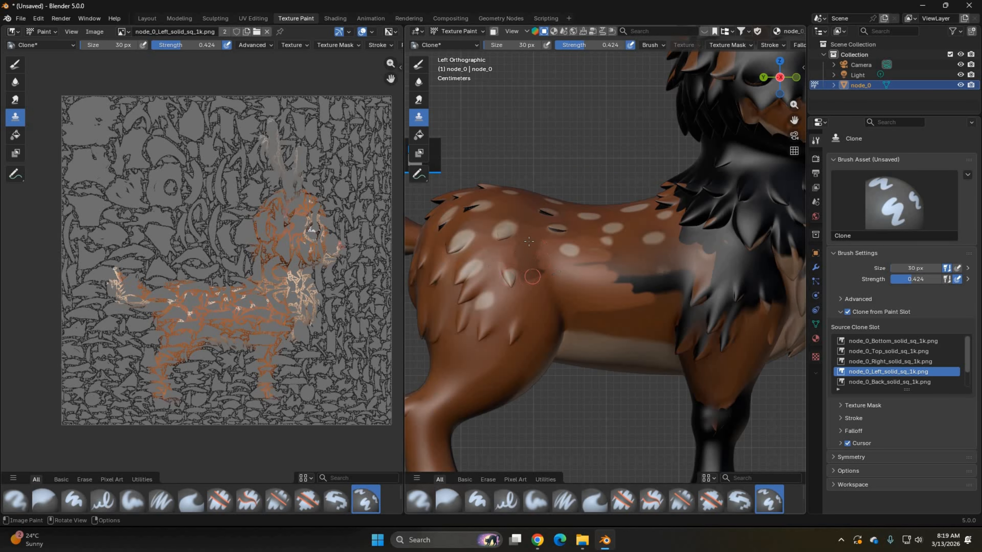
{"action": "mouse_move", "coordinate": [528, 242]}
{"action": "left_mouse_down"}
{"action": "mouse_move", "coordinate": [539, 258]}
{"action": "mouse_move", "coordinate": [577, 239]}
{"action": "left_mouse_up"}
{"action": "left_click_drag", "start_coordinate": [513, 265], "coordinate": [618, 234]}
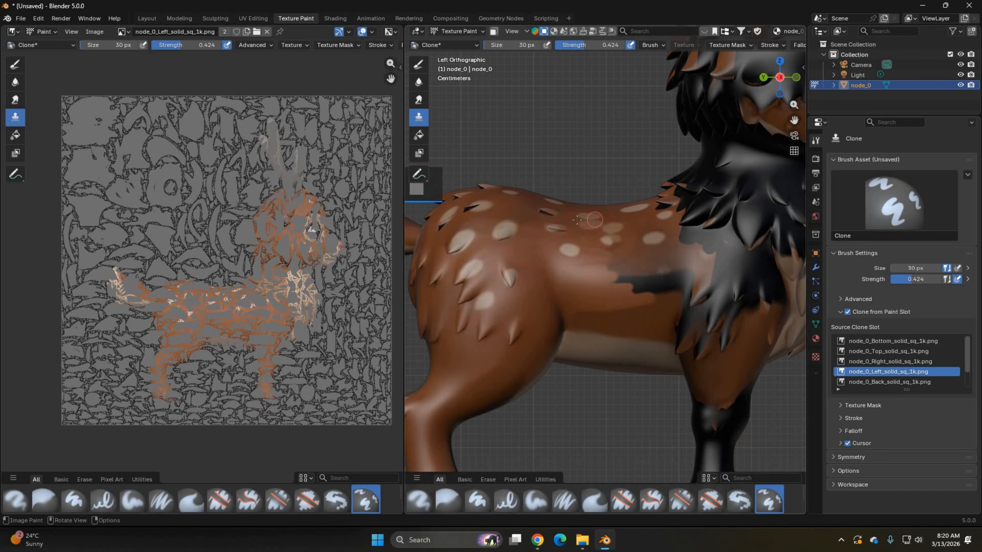
With Clone strength 1.000, paint the left image over the foreleg, chest fur, neck, head and antlers.
{"action": "middle_click_drag", "start_coordinate": [589, 259], "coordinate": [534, 256], "text": "shift"}
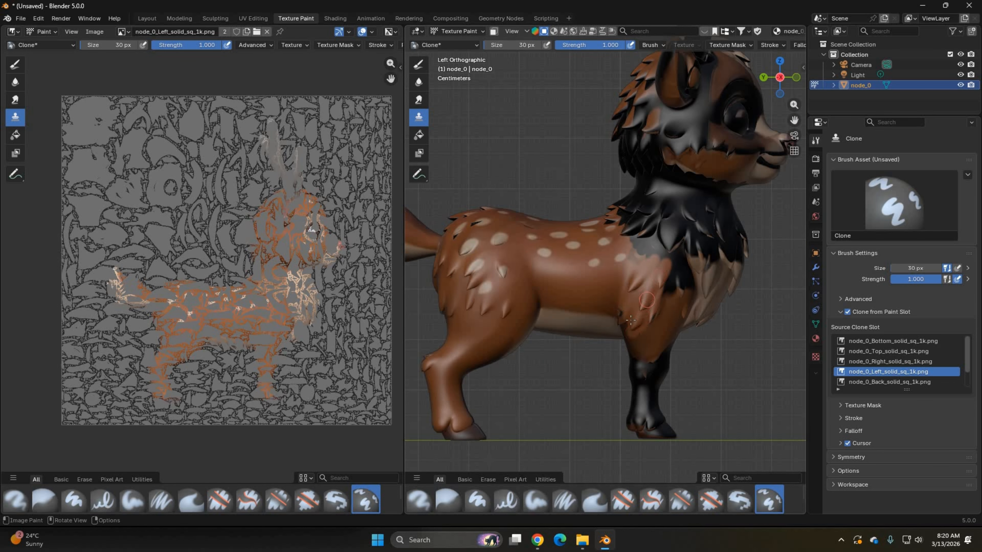
{"action": "mouse_move", "coordinate": [634, 317]}
{"action": "left_mouse_down"}
{"action": "mouse_move", "coordinate": [649, 387]}
{"action": "mouse_move", "coordinate": [697, 272]}
{"action": "left_mouse_up"}
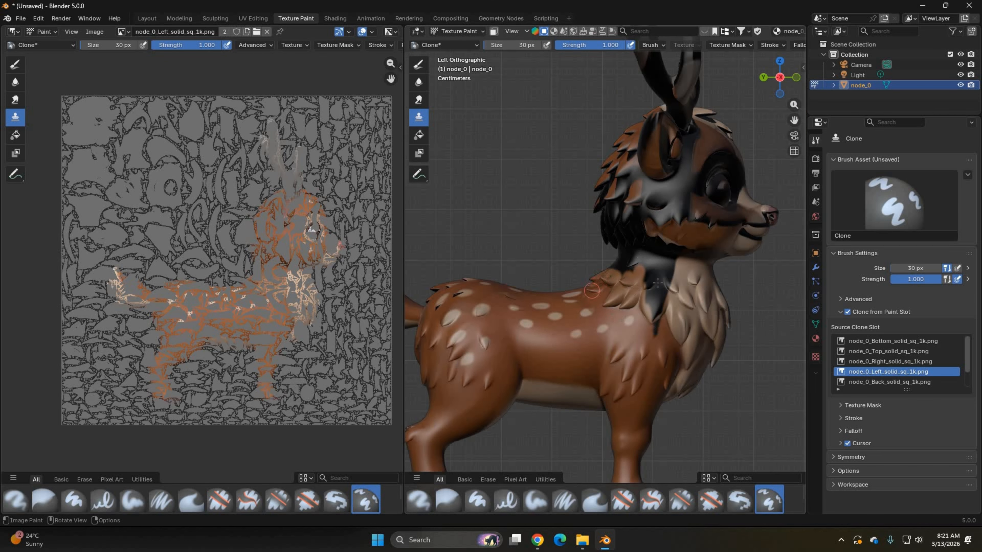
{"action": "left_click_drag", "start_coordinate": [638, 317], "coordinate": [716, 174]}
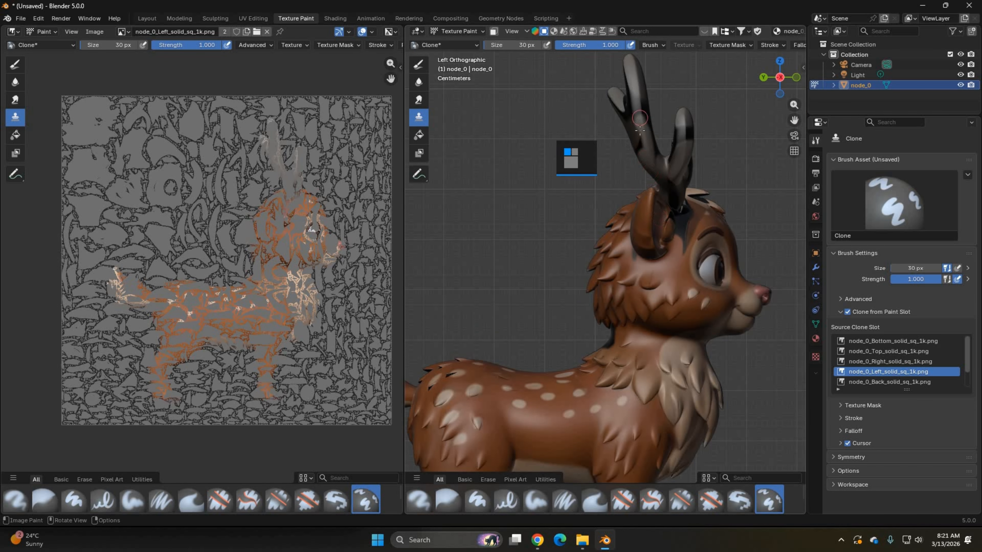
{"action": "left_click_drag", "start_coordinate": [692, 194], "coordinate": [701, 331]}
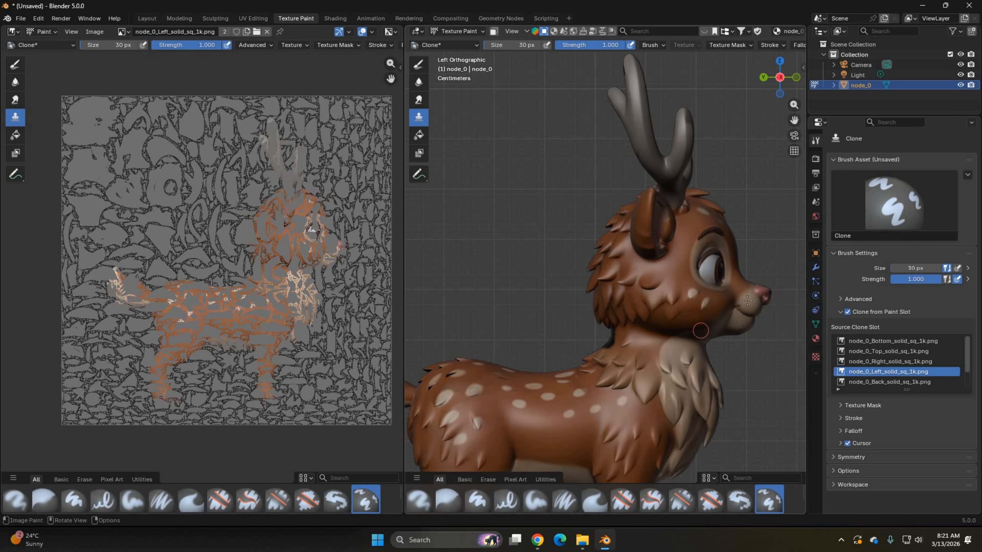
In Right Orthographic, clone node_0_Right_solid_sq_1k.png over the deer's head, neck, body, tail and legs.
{"action": "left_click_drag", "start_coordinate": [560, 154], "coordinate": [471, 225]}
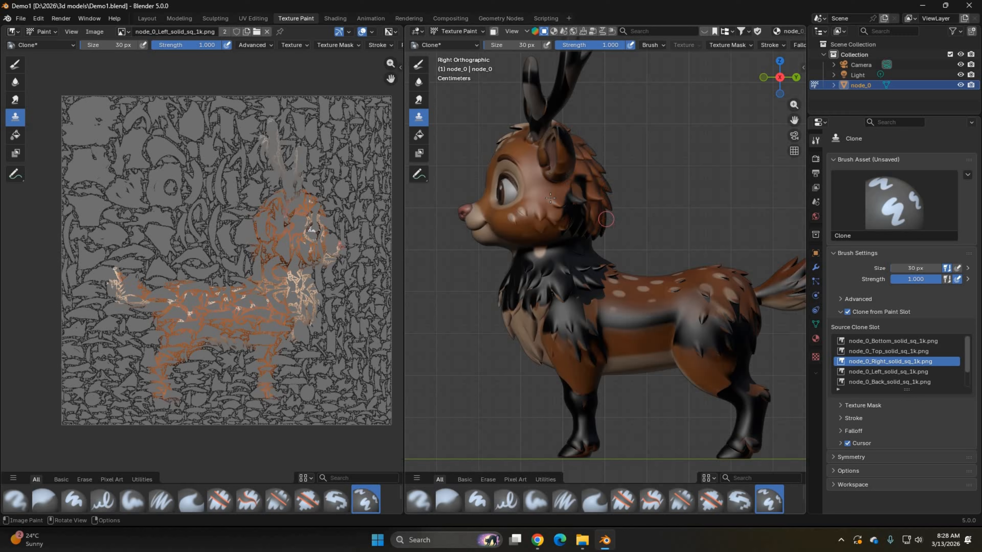
{"action": "left_click_drag", "start_coordinate": [503, 309], "coordinate": [704, 294]}
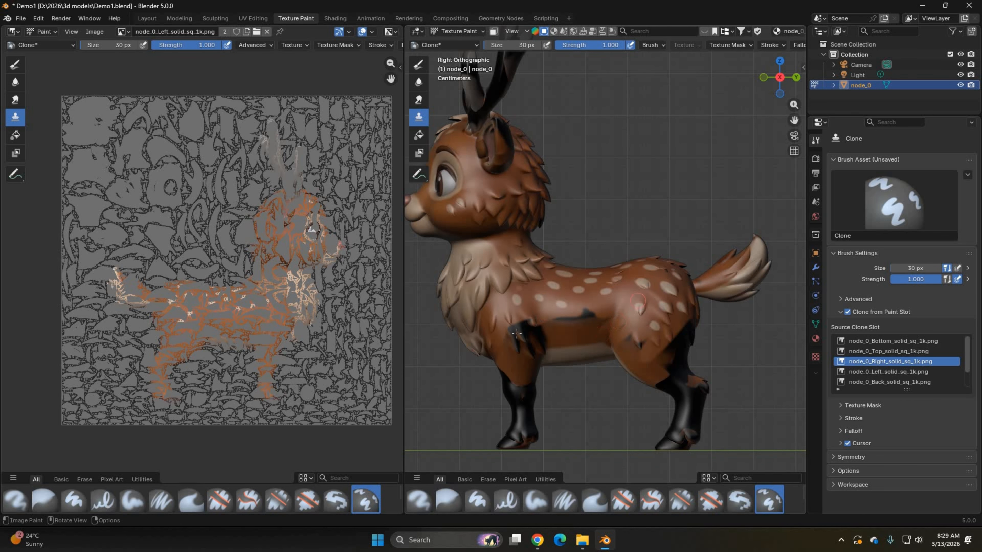
{"action": "left_click_drag", "start_coordinate": [517, 333], "coordinate": [640, 374]}
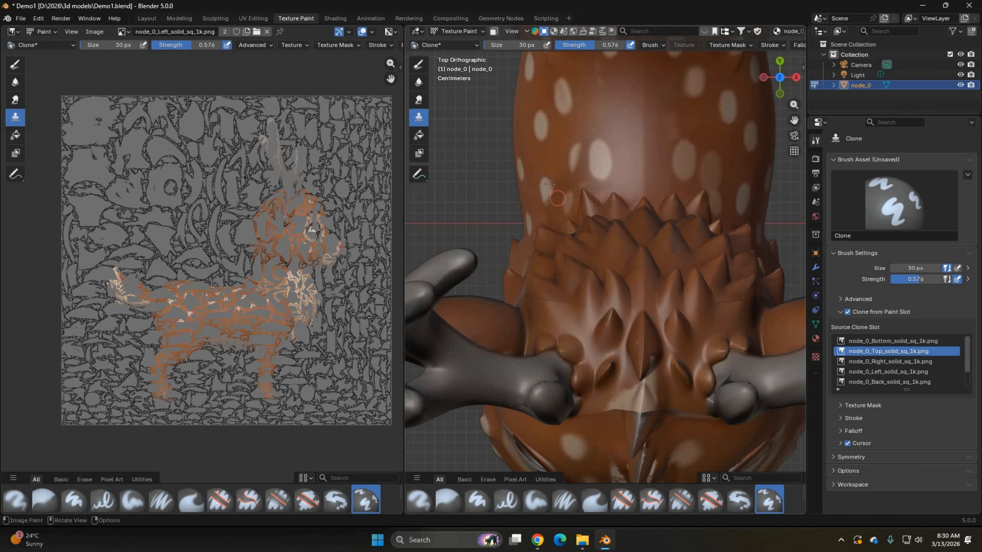
Blend the back from Top view and the chest underside from Bottom view with their matching source images at strength 0.576.
{"action": "scroll", "coordinate": [557, 199], "scroll_direction": "down", "scroll_amount": 3}
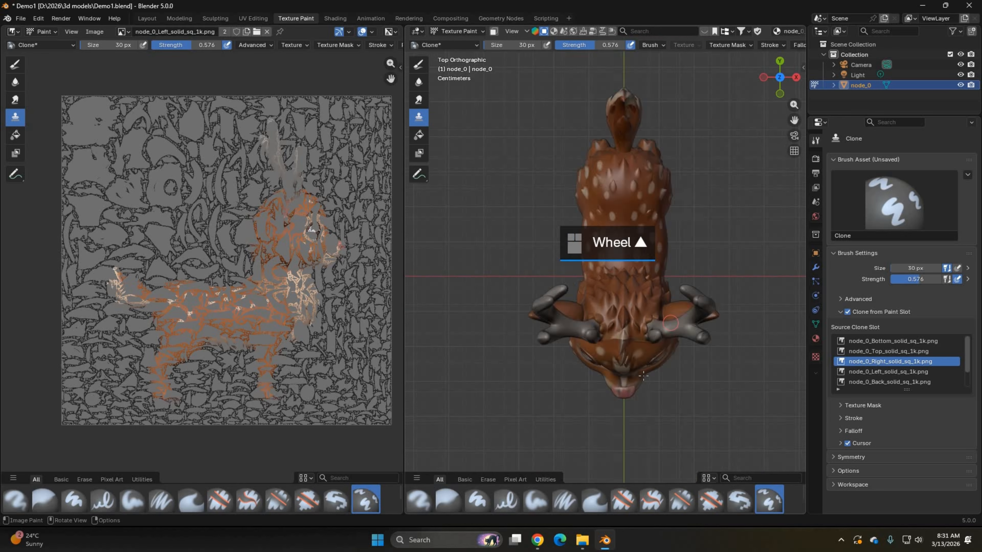
{"action": "scroll", "coordinate": [634, 251], "scroll_direction": "up", "scroll_amount": 4}
{"action": "key", "text": "ctrl+KP_7"}
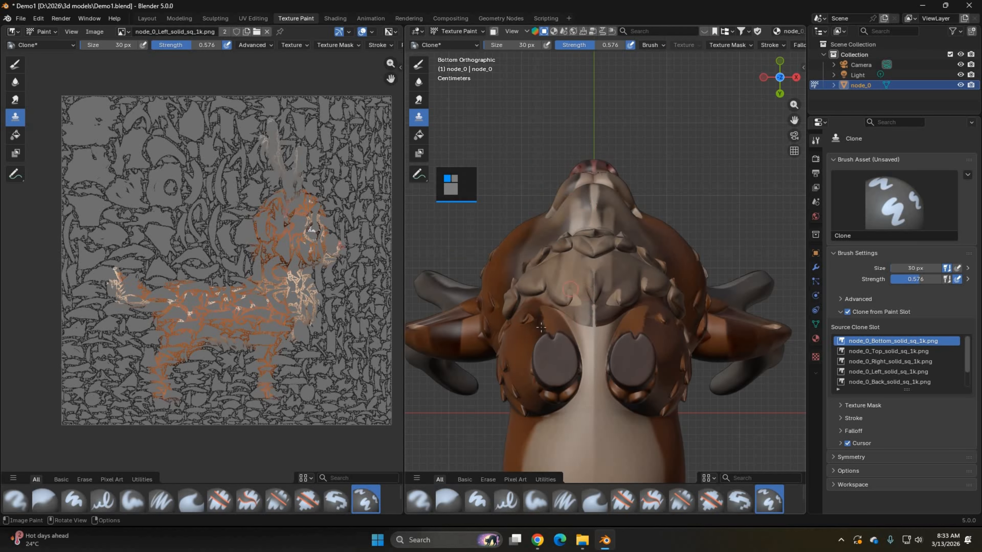
In Back Orthographic, clone node_0_Back_solid_sq_1k.png over the antlers, ears and back of the head at strength 1.000.
{"action": "scroll", "coordinate": [575, 216], "scroll_direction": "down", "scroll_amount": 3}
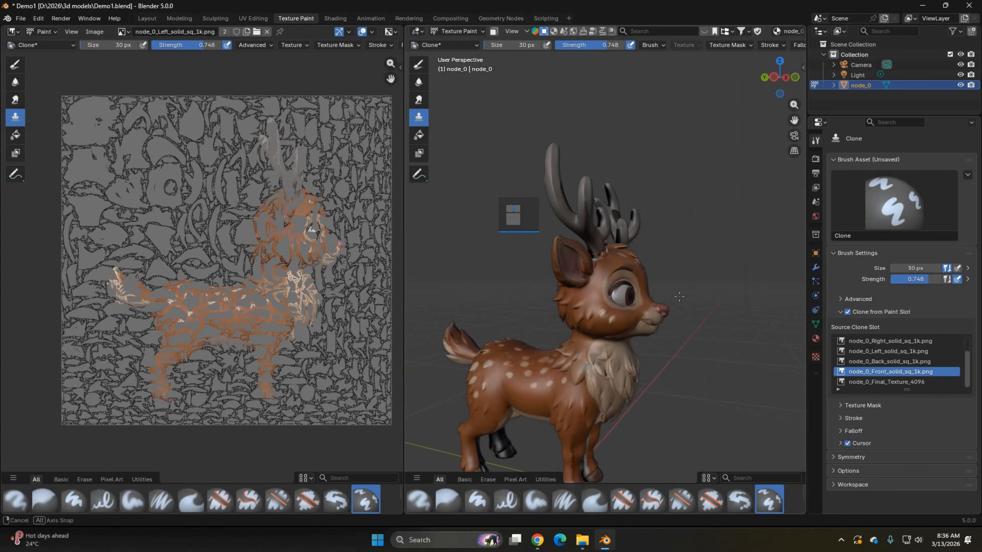
{"action": "scroll", "coordinate": [553, 331], "scroll_direction": "up", "scroll_amount": 8}
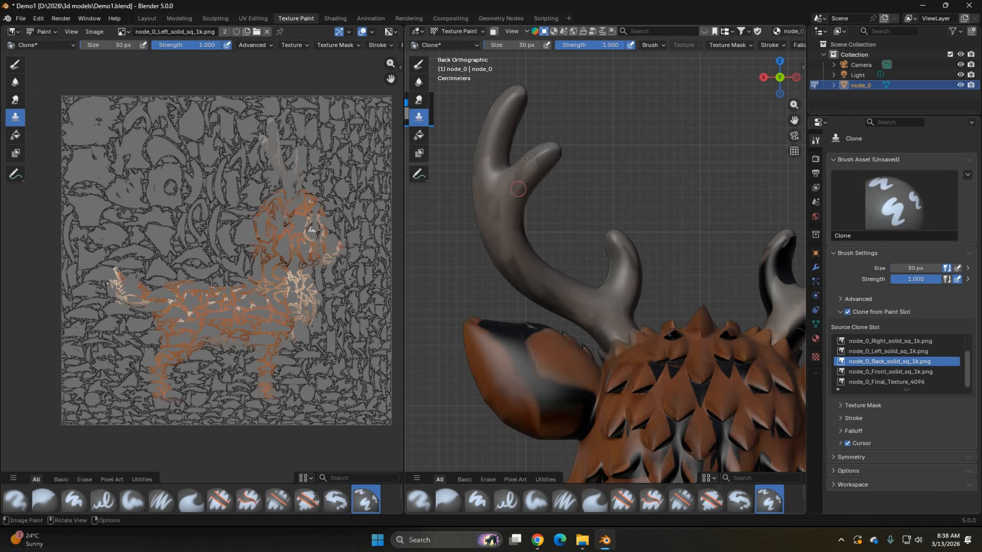
{"action": "scroll", "coordinate": [518, 189], "scroll_direction": "down", "scroll_amount": 5}
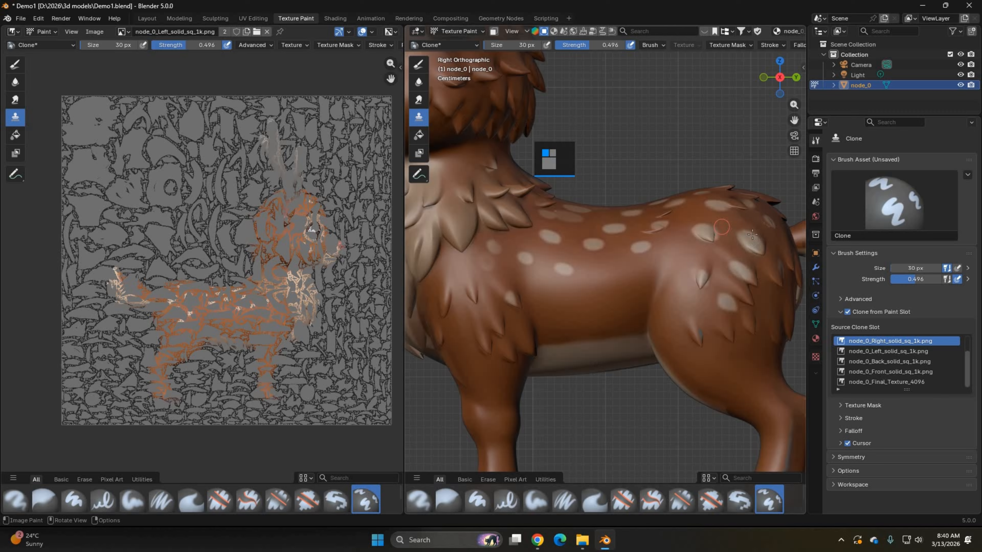
In Left Orthographic, blend node_0_Left_solid_sq_1k.png over the back, shoulder and foreleg with Clone strength 0.496.
{"action": "key", "text": "ctrl+KP_3"}
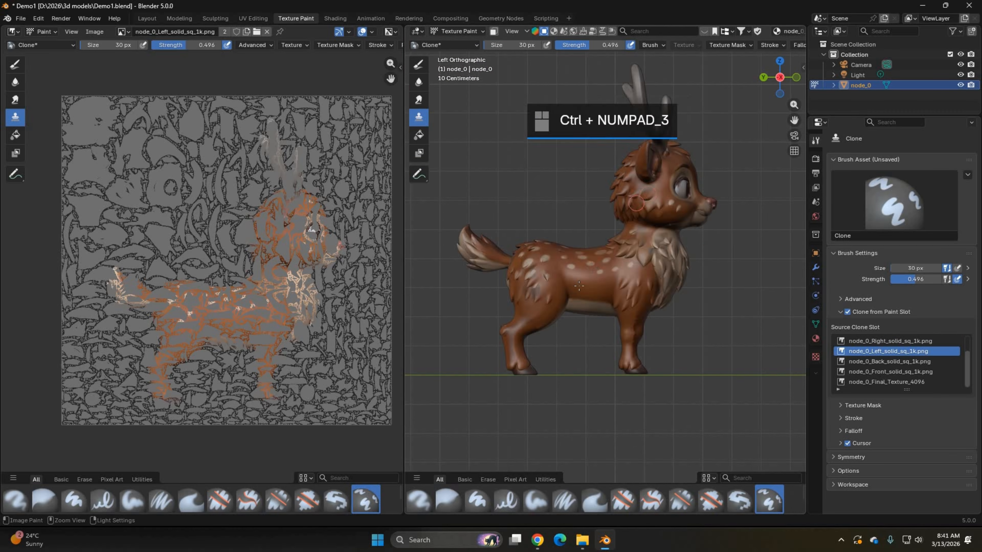
{"action": "scroll", "coordinate": [579, 286], "scroll_direction": "up", "scroll_amount": 4}
{"action": "left_click", "coordinate": [546, 236]}
{"action": "middle_click_drag", "start_coordinate": [657, 155], "coordinate": [580, 340], "text": "shift"}
{"action": "middle_click_drag", "start_coordinate": [676, 279], "coordinate": [580, 213], "text": "shift"}
{"action": "scroll", "coordinate": [603, 247], "scroll_direction": "down", "scroll_amount": 3}
{"action": "left_click_drag", "start_coordinate": [557, 285], "coordinate": [567, 410]}
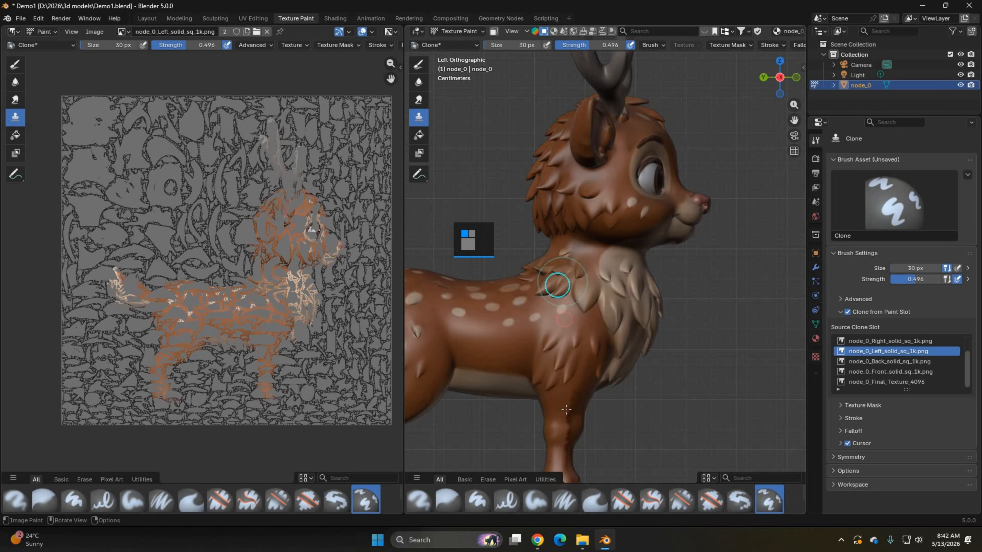
{"action": "middle_click_drag", "start_coordinate": [603, 154], "coordinate": [572, 263], "text": "shift"}
{"action": "scroll", "coordinate": [572, 263], "scroll_direction": "down", "scroll_amount": 5}
Make node_0_Right_solid_sq_1k.png the clone source and bring the deer into close view for touch-ups.
{"action": "middle_click_drag", "start_coordinate": [603, 174], "coordinate": [541, 232]}
{"action": "left_click", "coordinate": [889, 351]}
{"action": "scroll", "coordinate": [532, 314], "scroll_direction": "up", "scroll_amount": 5}
{"action": "left_click", "coordinate": [893, 341]}
{"action": "middle_click_drag", "start_coordinate": [537, 294], "coordinate": [537, 329], "text": "shift"}
{"action": "scroll", "coordinate": [697, 362], "scroll_direction": "down", "scroll_amount": 2}
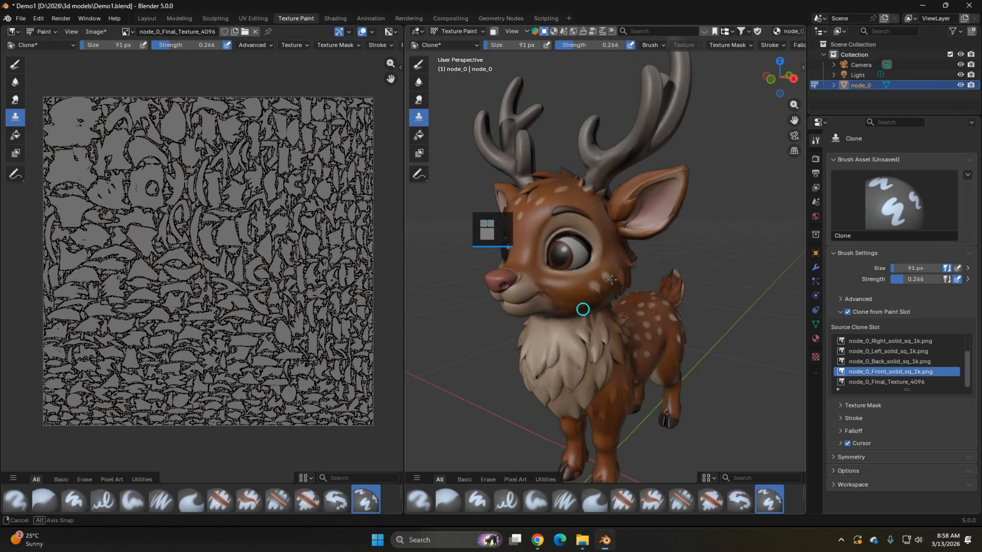
Blend the jaw and cheek with node_0_Left_solid_sq_1k.png and node_0_Right_solid_sq_1k.png at Clone strength 0.266.
{"action": "middle_click_drag", "start_coordinate": [612, 280], "coordinate": [572, 277]}
{"action": "scroll", "coordinate": [587, 274], "scroll_direction": "up", "scroll_amount": 5}
{"action": "left_click", "coordinate": [887, 351]}
{"action": "left_click_drag", "start_coordinate": [559, 270], "coordinate": [558, 290]}
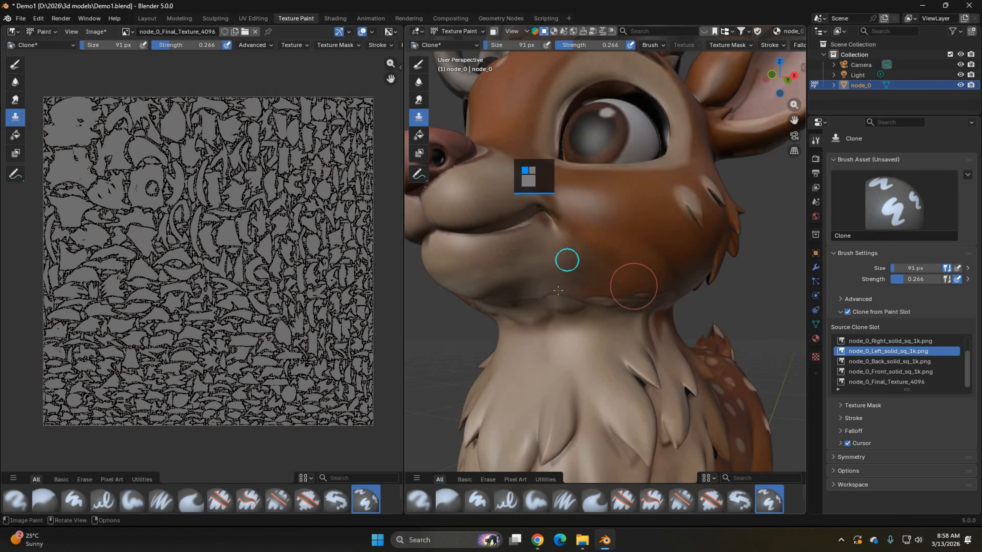
{"action": "scroll", "coordinate": [634, 286], "scroll_direction": "down", "scroll_amount": 4}
{"action": "middle_click_drag", "start_coordinate": [633, 286], "coordinate": [573, 278]}
{"action": "left_click", "coordinate": [888, 341]}
{"action": "left_click_drag", "start_coordinate": [526, 274], "coordinate": [537, 278]}
Clone node_0_Front_solid_sq_1k.png over the cheek beside the mouth at strength 0.266.
{"action": "left_click", "coordinate": [889, 372]}
{"action": "mouse_move", "coordinate": [563, 287]}
{"action": "middle_mouse_down"}
{"action": "mouse_move", "coordinate": [714, 265]}
{"action": "mouse_move", "coordinate": [696, 249]}
{"action": "middle_mouse_up"}
{"action": "scroll", "coordinate": [695, 250], "scroll_direction": "up", "scroll_amount": 4}
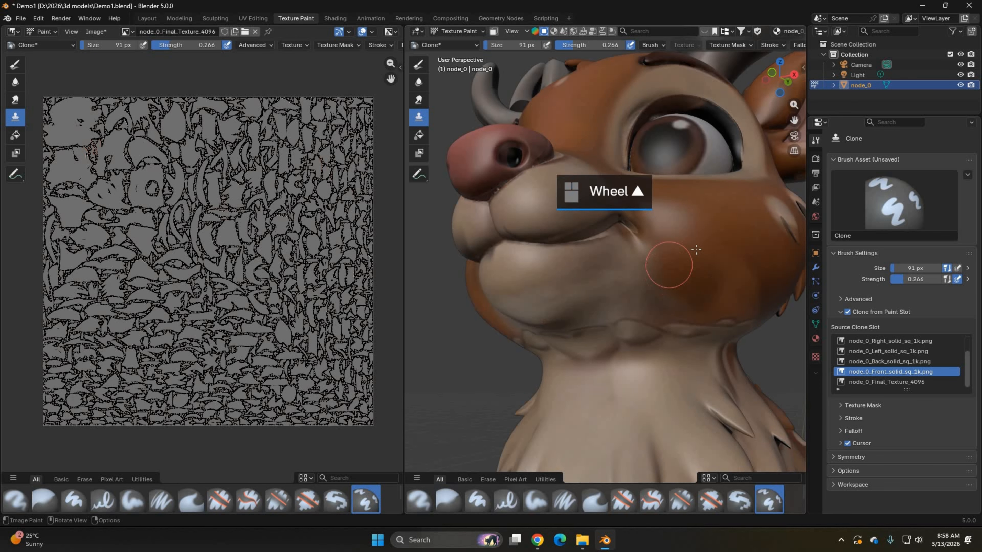
{"action": "left_click_drag", "start_coordinate": [695, 250], "coordinate": [734, 263]}
{"action": "scroll", "coordinate": [723, 271], "scroll_direction": "down", "scroll_amount": 3}
Blend the upper part of the deer with node_0_Top_solid_sq_1k.png at Clone strength 0.266 and check the whole model.
{"action": "mouse_move", "coordinate": [723, 271]}
{"action": "middle_mouse_down"}
{"action": "mouse_move", "coordinate": [654, 314]}
{"action": "mouse_move", "coordinate": [638, 305]}
{"action": "mouse_move", "coordinate": [661, 333]}
{"action": "middle_mouse_up"}
{"action": "scroll", "coordinate": [661, 333], "scroll_direction": "down", "scroll_amount": 4}
{"action": "mouse_move", "coordinate": [661, 333]}
{"action": "middle_mouse_down", "text": "shift"}
{"action": "mouse_move", "coordinate": [672, 351]}
{"action": "mouse_move", "coordinate": [638, 391]}
{"action": "middle_mouse_up", "text": "shift"}
{"action": "scroll", "coordinate": [637, 372], "scroll_direction": "up", "scroll_amount": 4}
{"action": "middle_click_drag", "start_coordinate": [634, 325], "coordinate": [615, 357], "text": "shift"}
{"action": "scroll", "coordinate": [638, 309], "scroll_direction": "up", "scroll_amount": 3}
{"action": "scroll", "coordinate": [889, 356], "scroll_direction": "up", "scroll_amount": 3}
{"action": "left_click", "coordinate": [889, 351]}
{"action": "mouse_move", "coordinate": [588, 302]}
{"action": "left_mouse_down"}
{"action": "mouse_move", "coordinate": [576, 307]}
{"action": "mouse_move", "coordinate": [648, 315]}
{"action": "mouse_move", "coordinate": [634, 320]}
{"action": "left_mouse_up"}
{"action": "scroll", "coordinate": [634, 320], "scroll_direction": "down", "scroll_amount": 3}
{"action": "middle_click_drag", "start_coordinate": [634, 320], "coordinate": [595, 259]}
{"action": "middle_click_drag", "start_coordinate": [634, 127], "coordinate": [642, 198], "text": "shift"}
{"action": "mouse_move", "coordinate": [671, 329]}
{"action": "middle_mouse_down"}
{"action": "mouse_move", "coordinate": [645, 265]}
{"action": "mouse_move", "coordinate": [673, 247]}
{"action": "middle_mouse_up"}
{"action": "scroll", "coordinate": [673, 248], "scroll_direction": "down", "scroll_amount": 6}
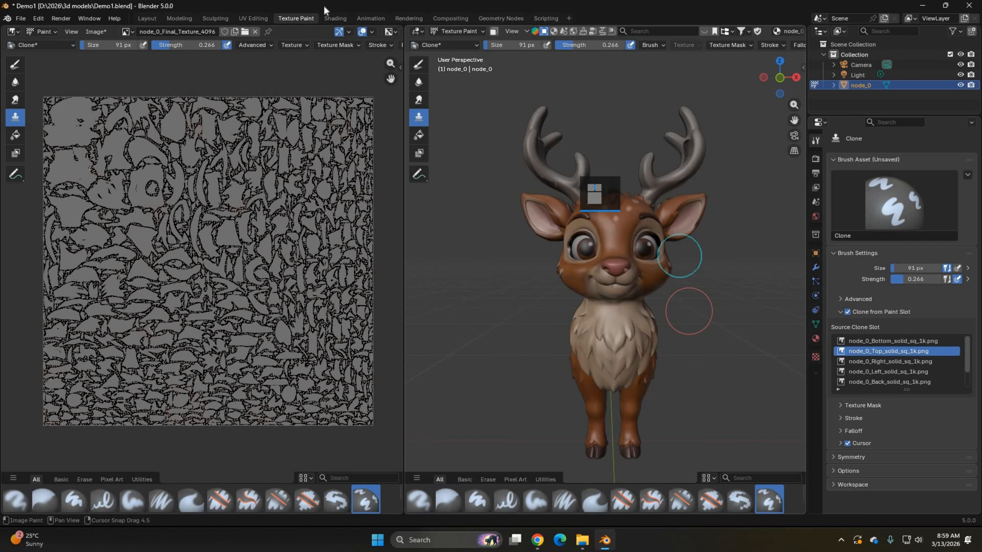
Switch to the Shading workspace, deselect the deer and view its painted texture from several angles.
{"action": "left_click", "coordinate": [336, 18]}
{"action": "scroll", "coordinate": [541, 163], "scroll_direction": "down", "scroll_amount": 2}
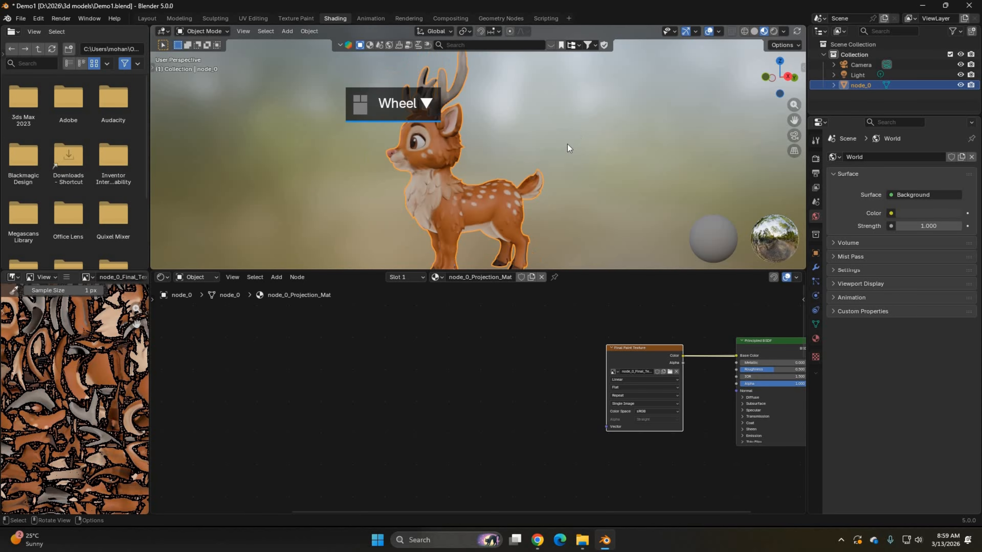
{"action": "middle_click_drag", "start_coordinate": [567, 144], "coordinate": [582, 135]}
{"action": "left_click", "coordinate": [581, 135]}
{"action": "scroll", "coordinate": [576, 178], "scroll_direction": "down", "scroll_amount": 3}
{"action": "middle_click_drag", "start_coordinate": [689, 162], "coordinate": [221, 251]}
Save the painted image over node_0_Final_Texture_4096.png in the D:\2026\3d models folder.
{"action": "scroll", "coordinate": [63, 280], "scroll_direction": "down", "scroll_amount": 4}
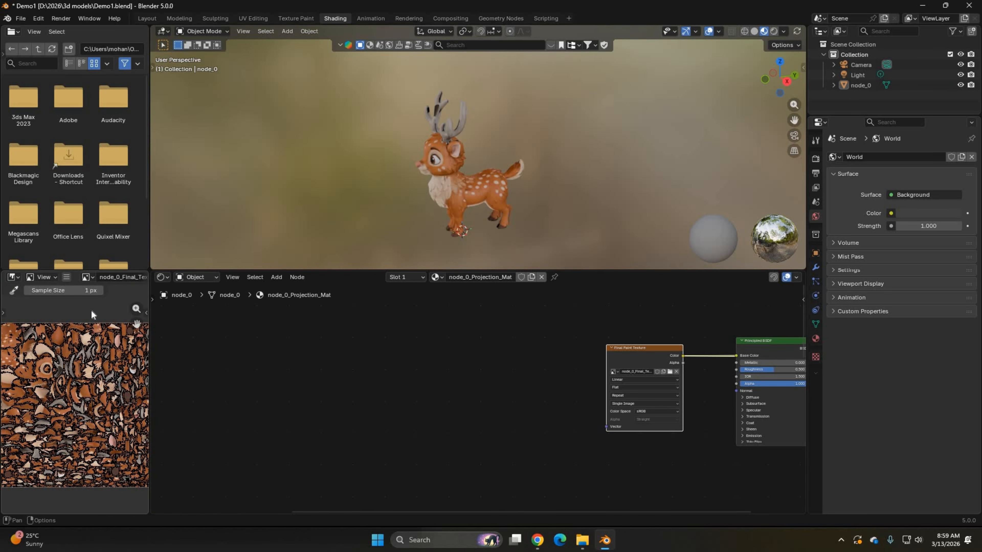
{"action": "left_click", "coordinate": [194, 391]}
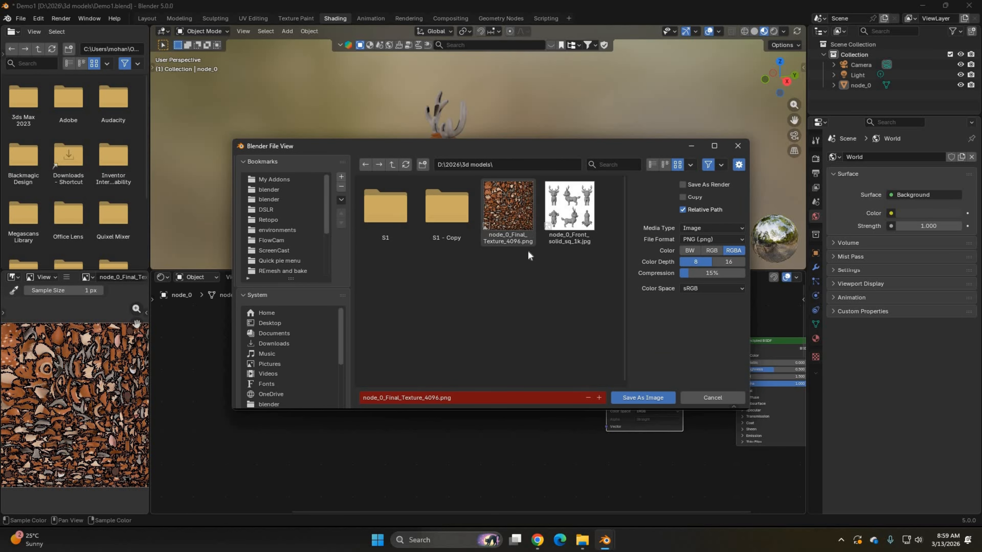
{"action": "left_click", "coordinate": [518, 237]}
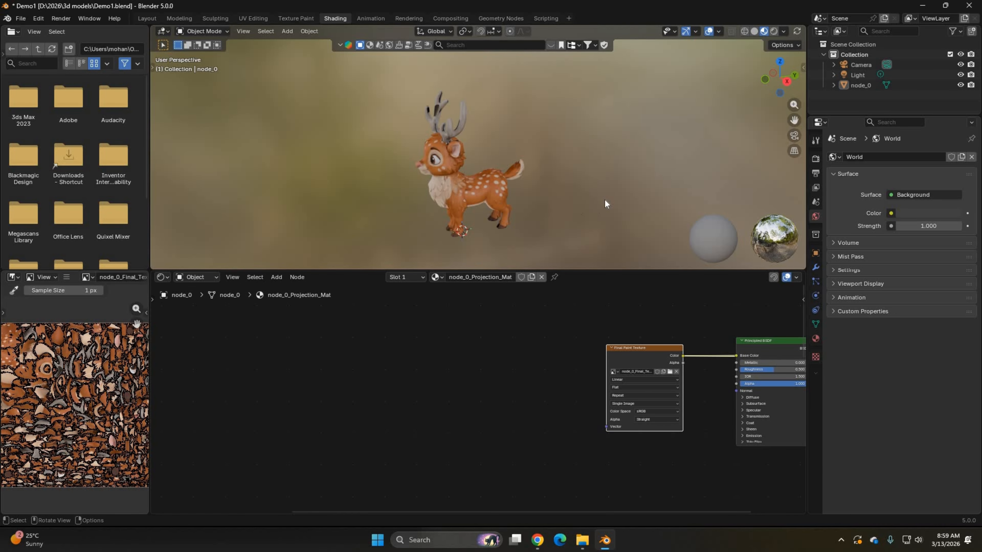
Examine the textured deer and the node_0_Projection_Mat node setup, and view the whole model in the Layout workspace.
{"action": "middle_click_drag", "start_coordinate": [605, 200], "coordinate": [542, 396]}
{"action": "scroll", "coordinate": [533, 394], "scroll_direction": "down", "scroll_amount": 3}
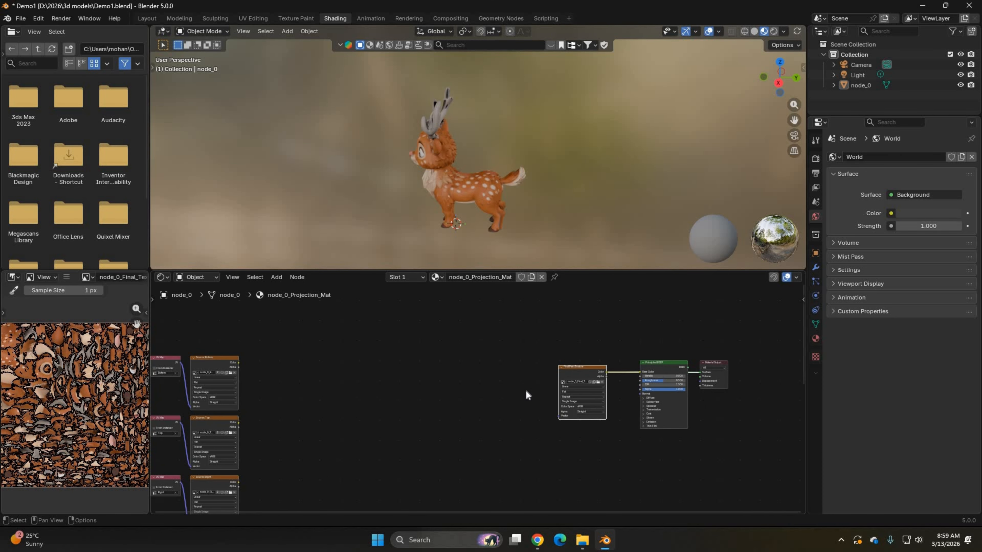
{"action": "scroll", "coordinate": [526, 395], "scroll_direction": "up", "scroll_amount": 2}
{"action": "middle_click_drag", "start_coordinate": [564, 182], "coordinate": [464, 102]}
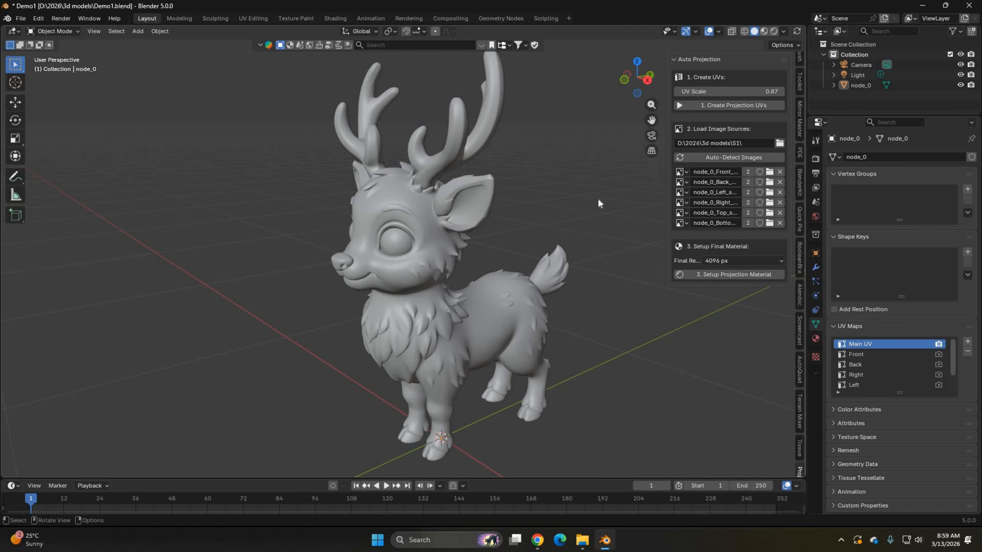
{"action": "scroll", "coordinate": [599, 200], "scroll_direction": "down", "scroll_amount": 2}
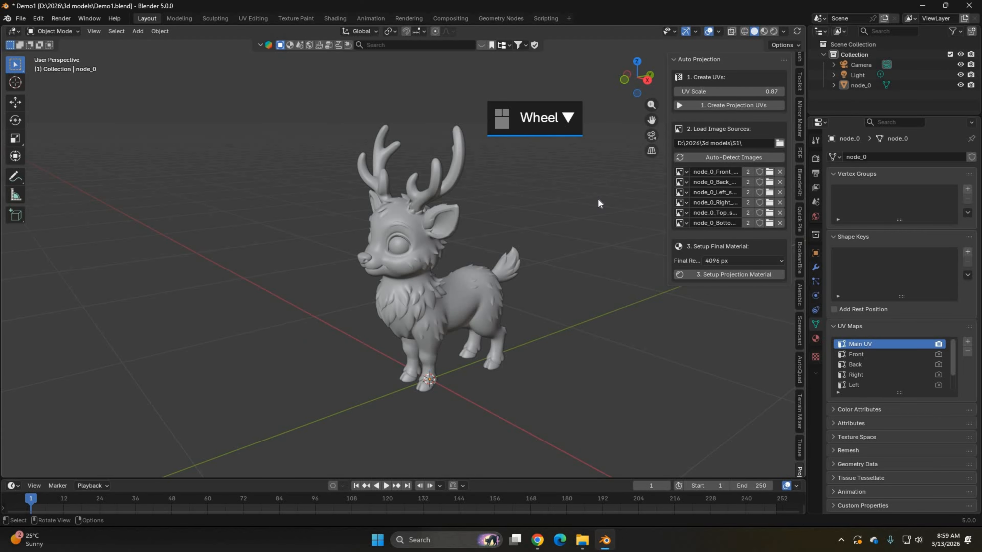